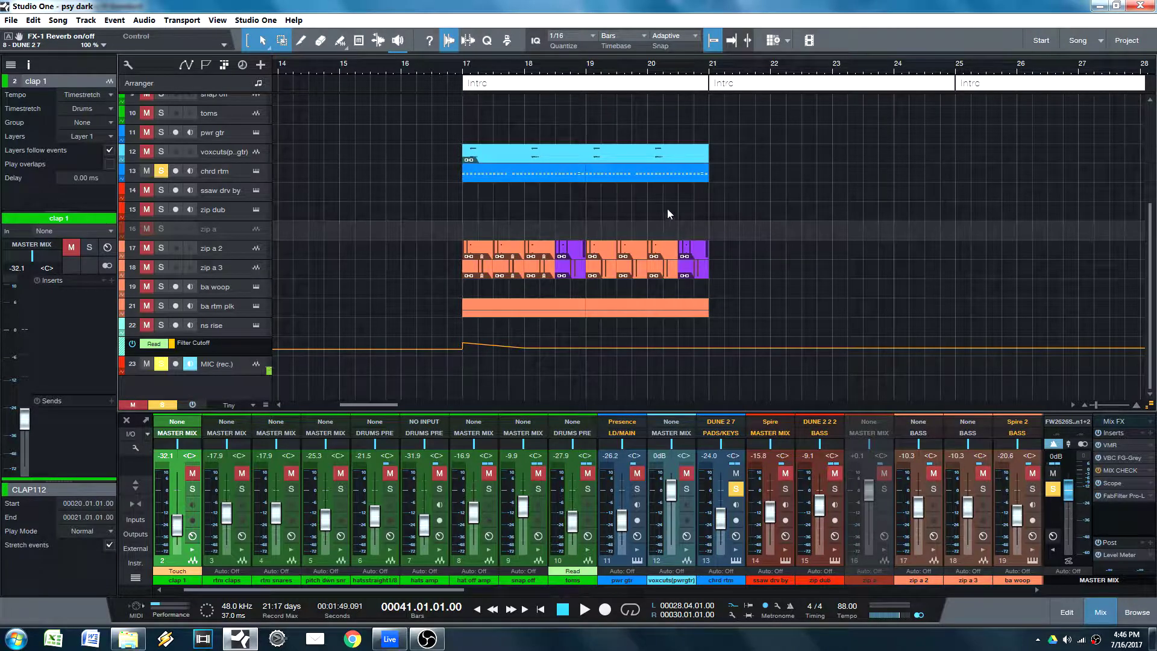
# Select the chrd rtm track and enlarge it to reveal its DUNE 2.7 output and Oxygen49 input
pyautogui.click(227, 172)
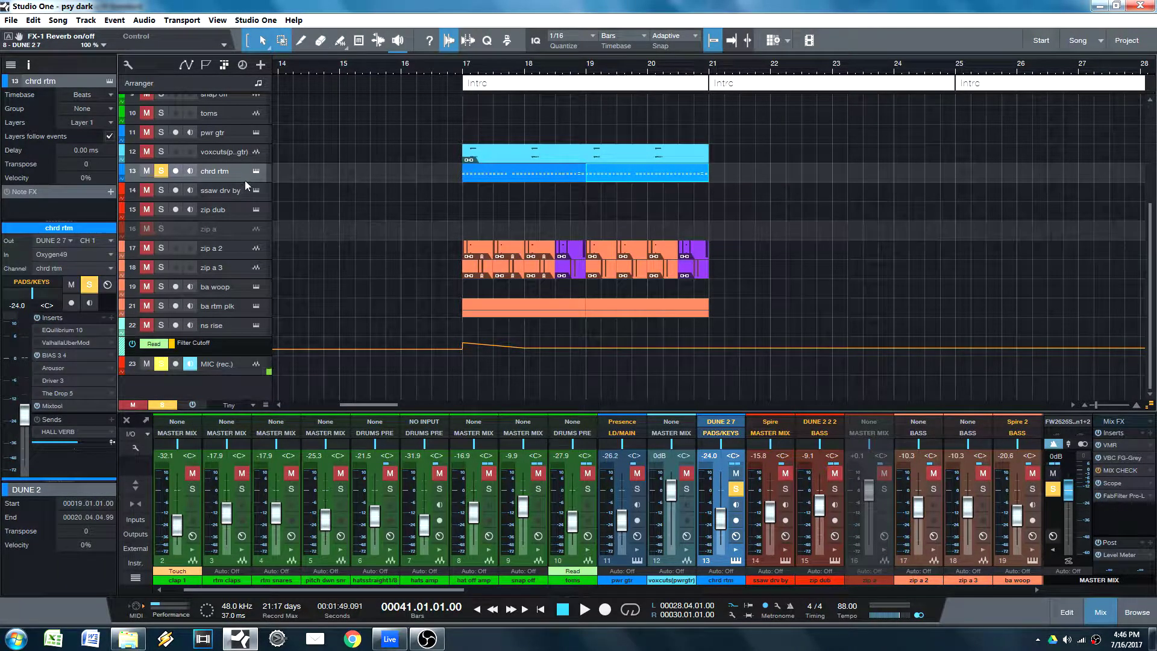
pyautogui.moveTo(244, 180); pyautogui.dragTo(248, 197)
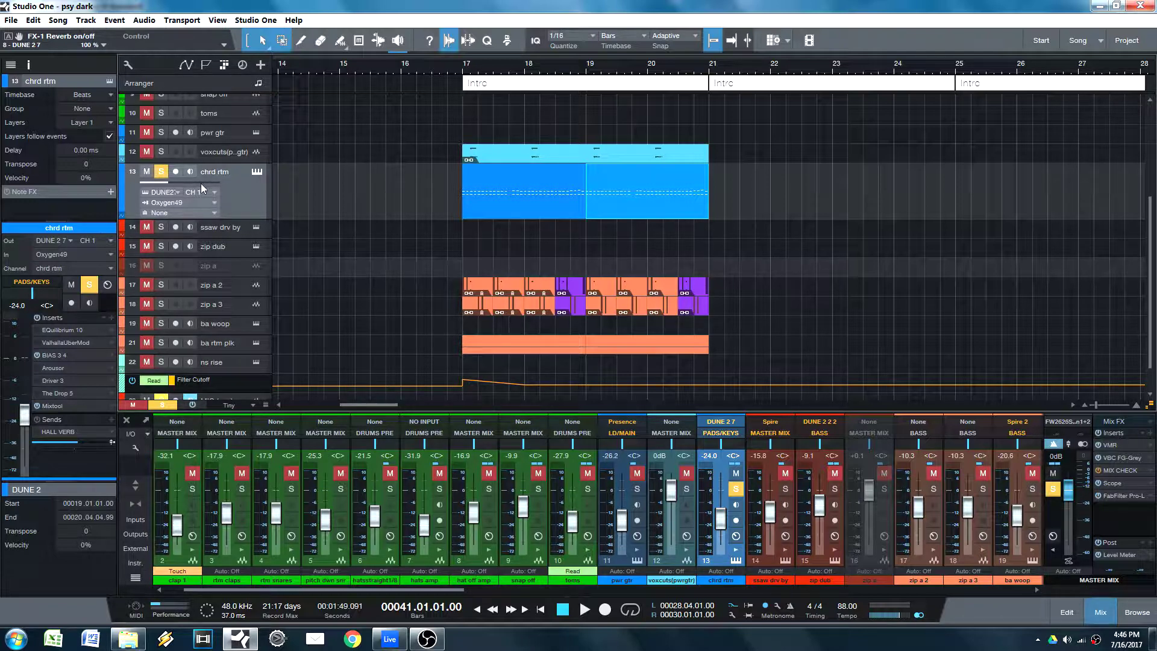
pyautogui.rightClick(236, 198)
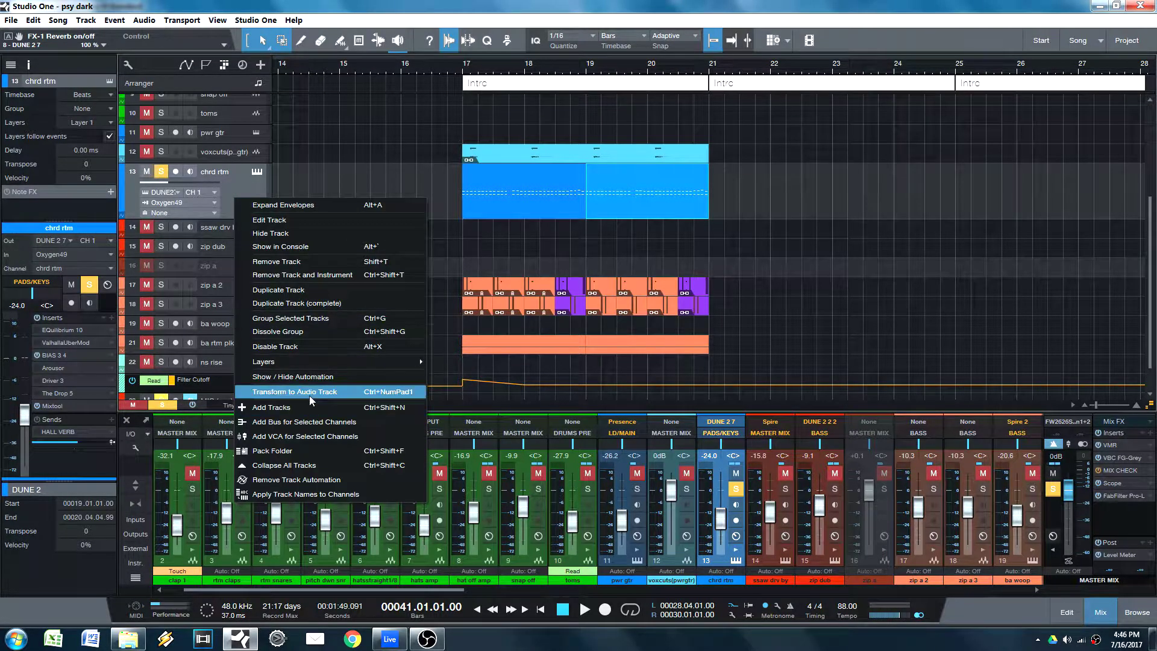
pyautogui.click(224, 182)
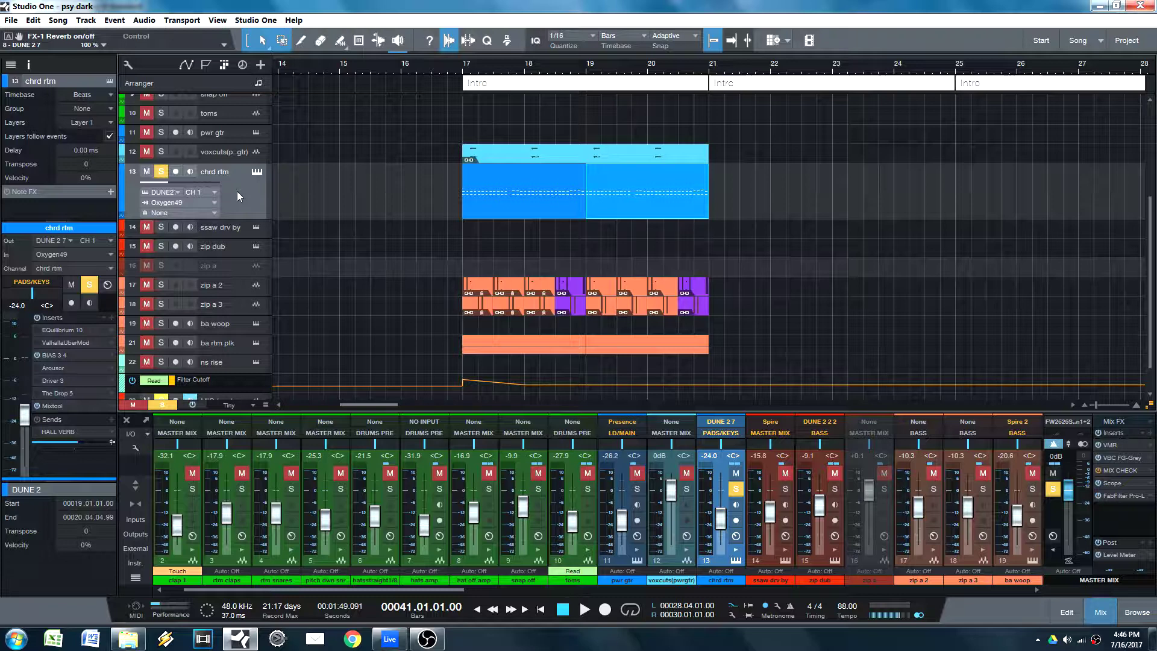
pyautogui.rightClick(242, 197)
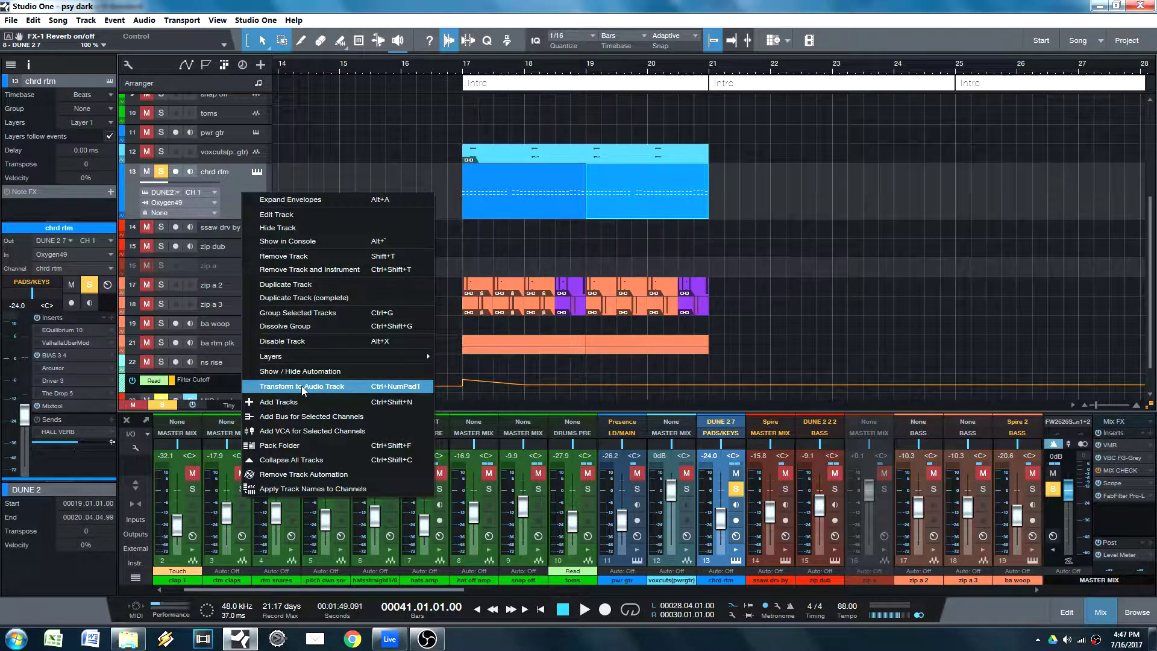
pyautogui.rightClick(238, 187)
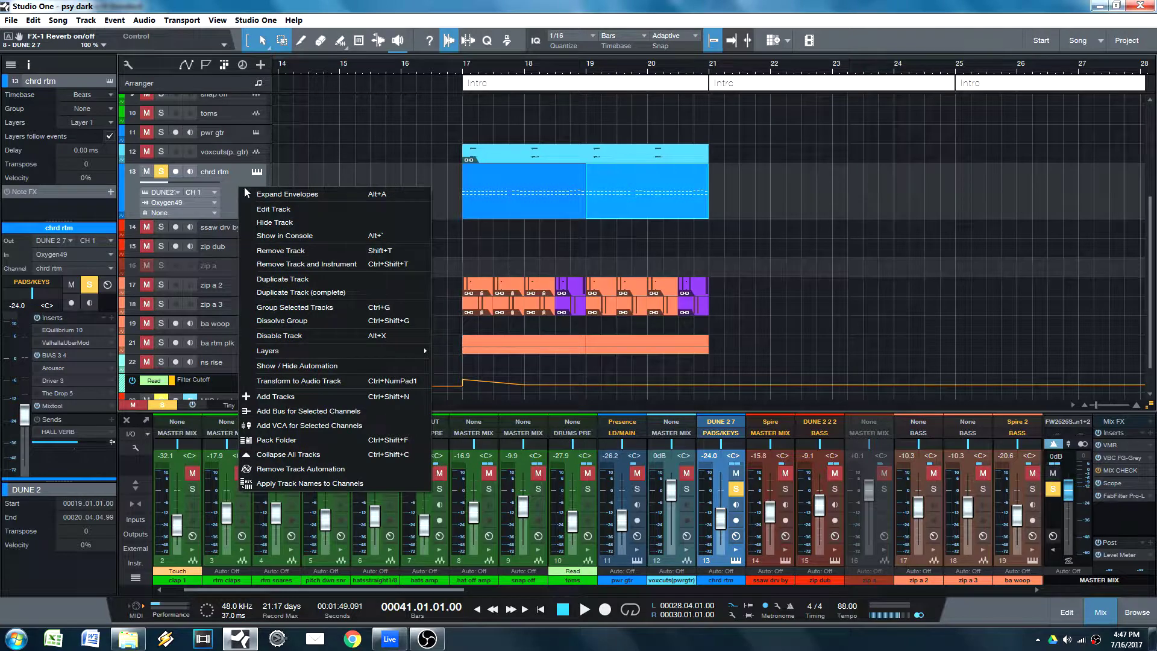
pyautogui.click(311, 381)
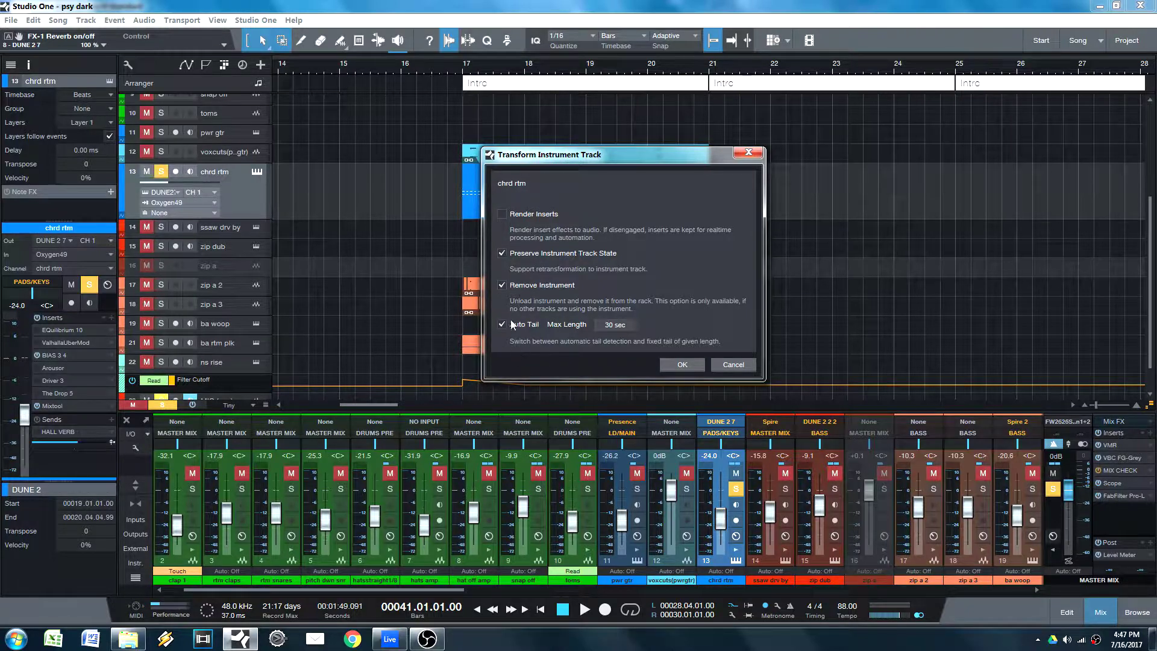
pyautogui.click(736, 364)
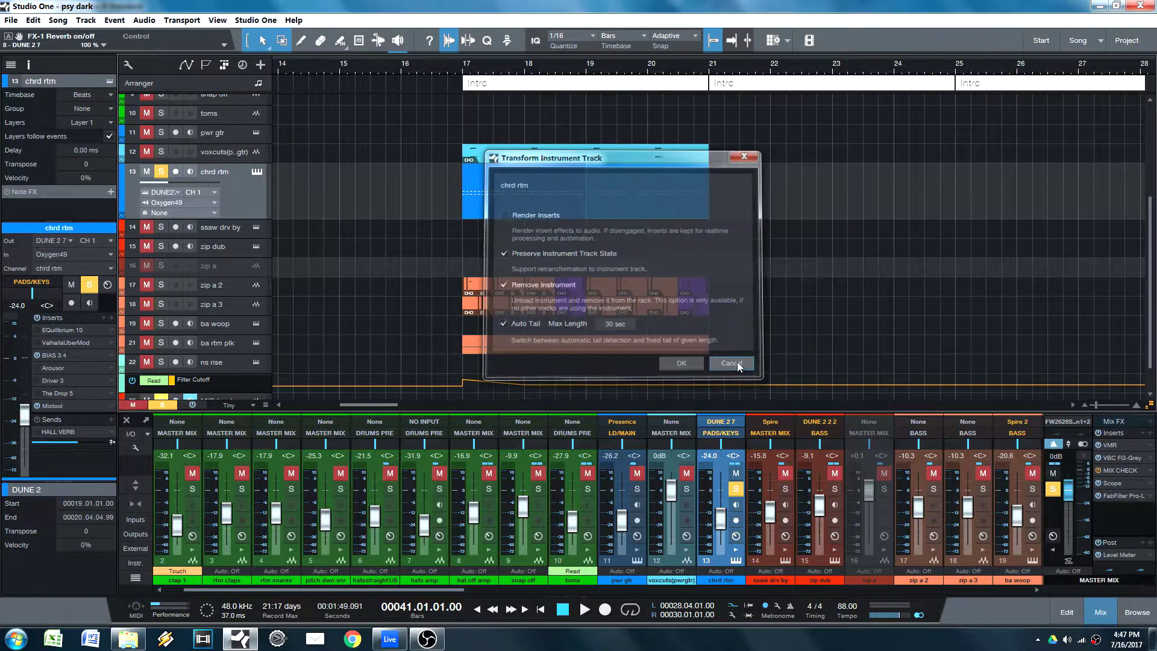
# Zoom to bars 16–23, mute the second chrd rtm event, and briefly view the Dune 2 editor
pyautogui.scroll(3, 539, 85)
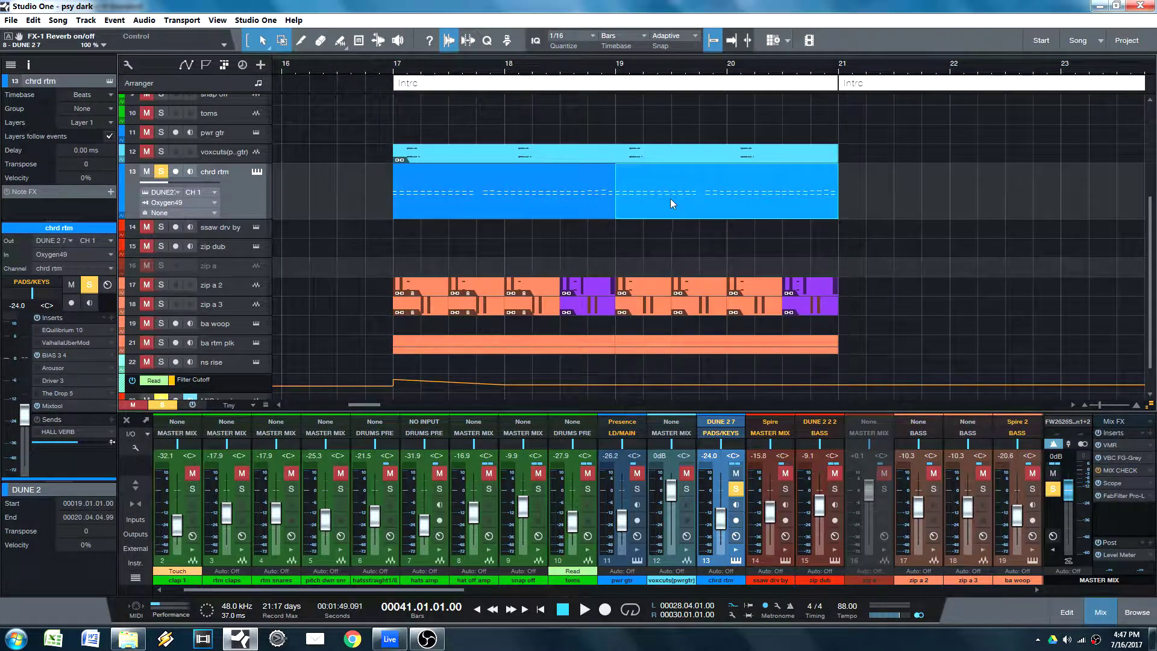
pyautogui.press('7')
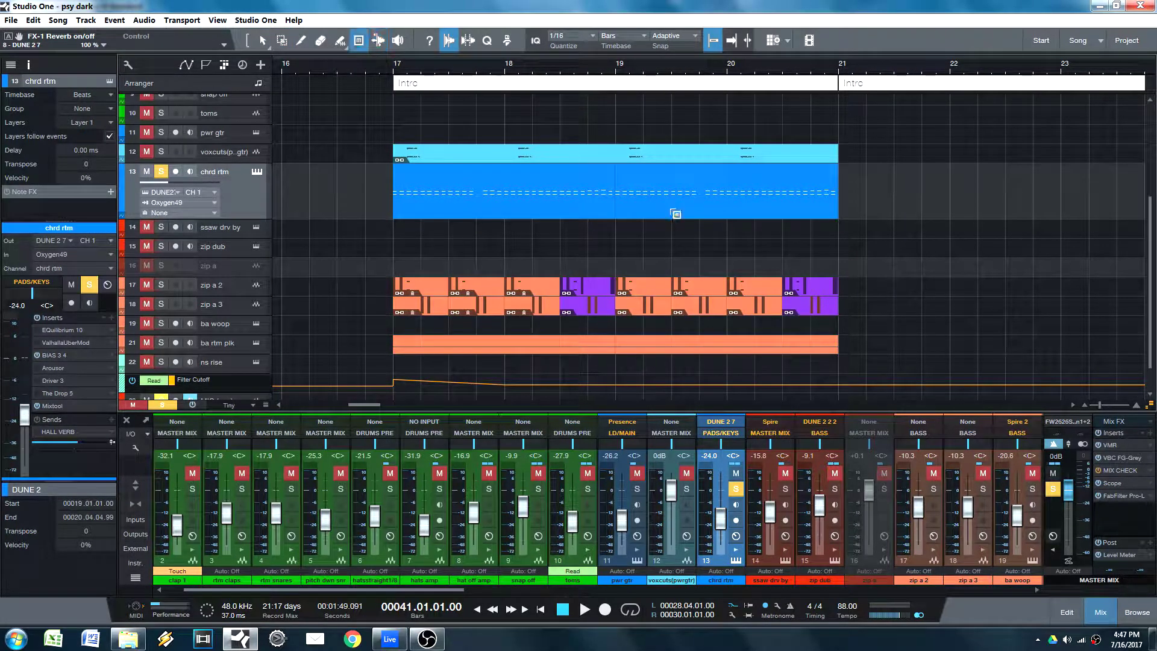
pyautogui.click(669, 211)
pyautogui.press('1')
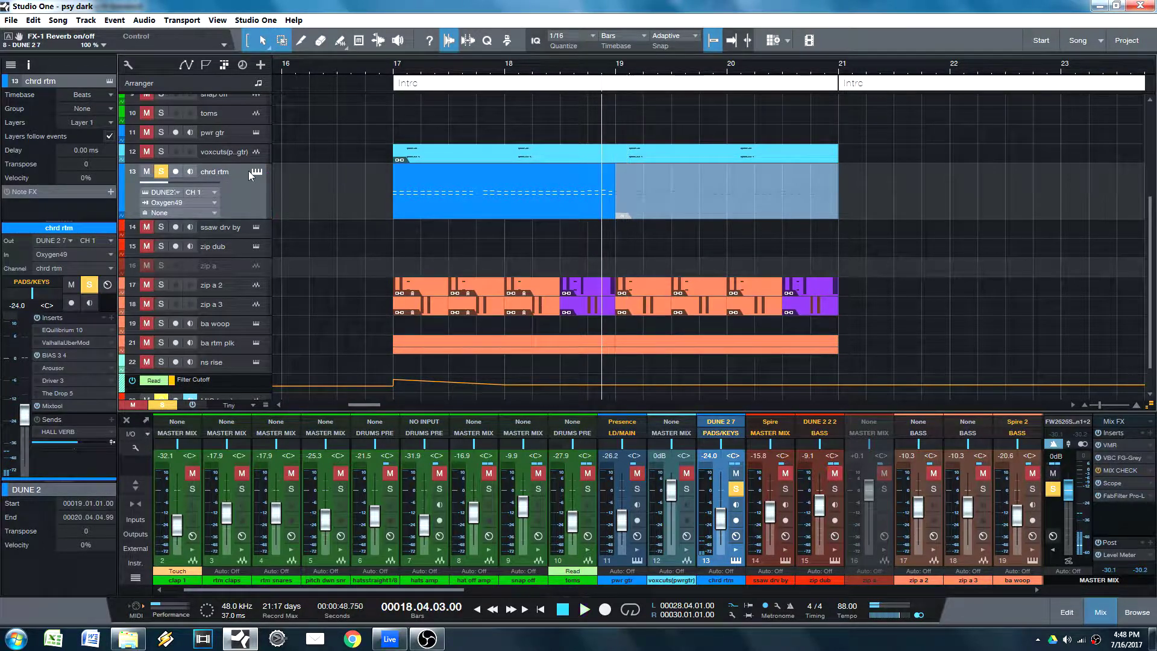
pyautogui.click(255, 173)
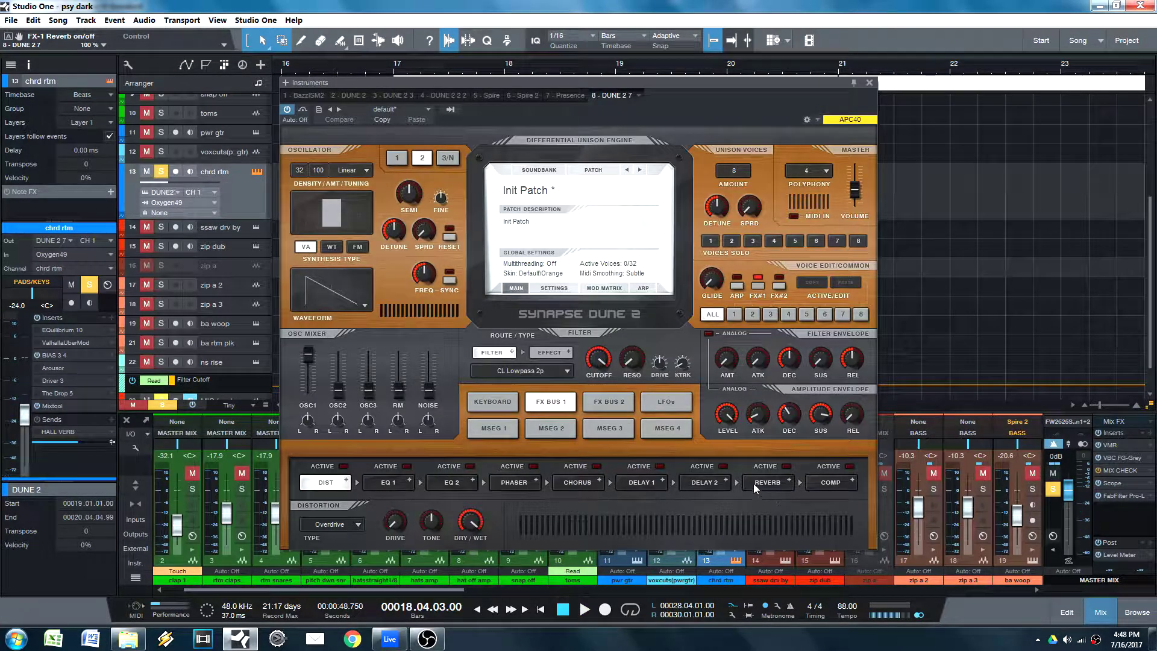
pyautogui.click(870, 82)
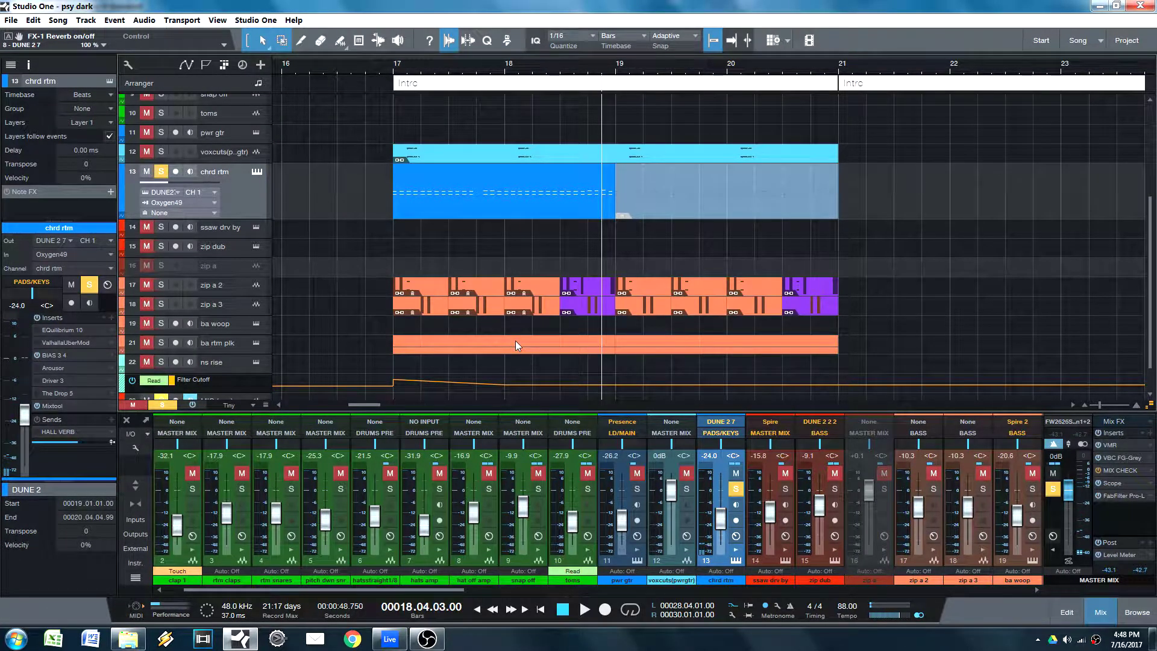
# Bring bars 17–21 into view and select the first and second chrd rtm events together
pyautogui.hscroll(1, 439, 592)
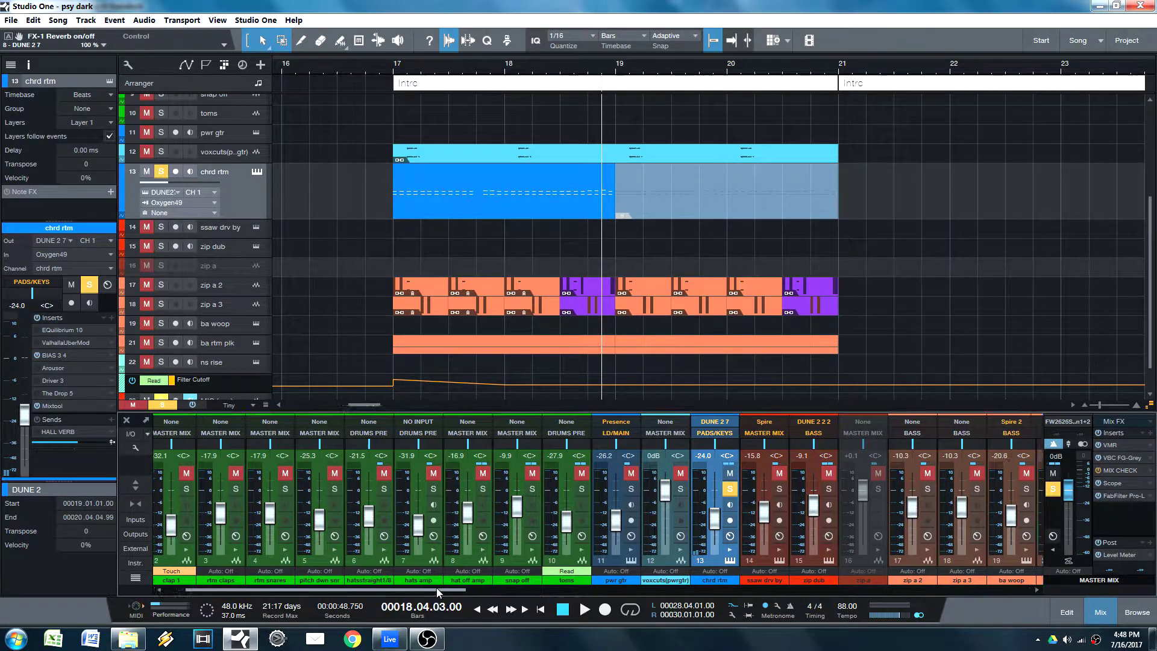
pyautogui.moveTo(439, 592); pyautogui.dragTo(379, 588)
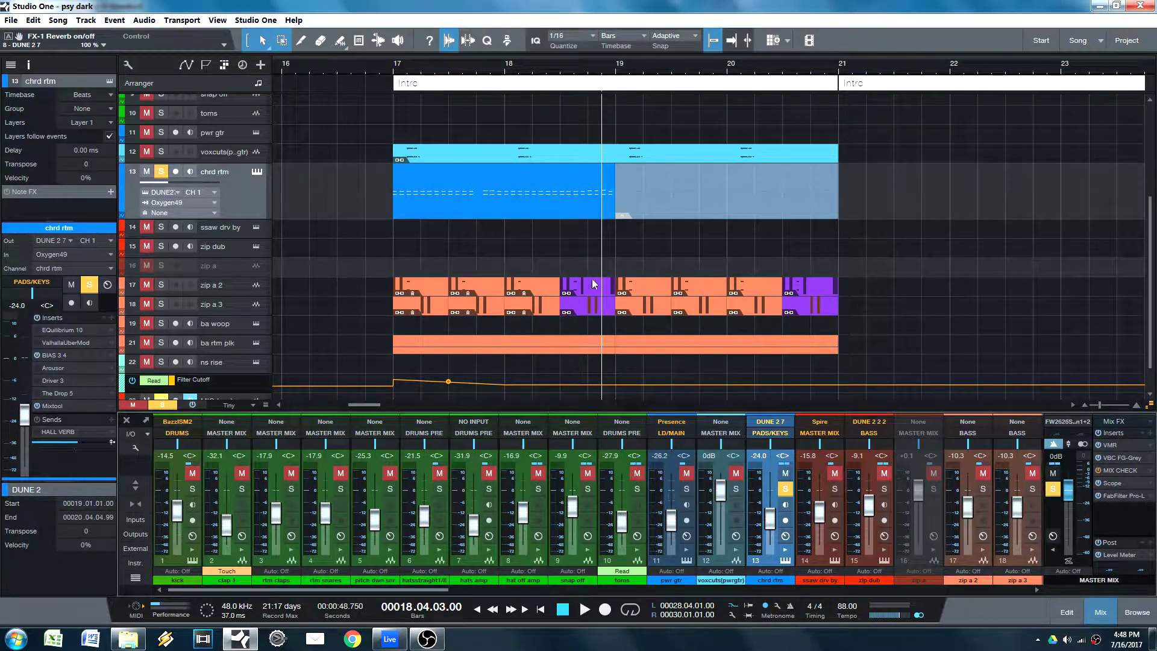
pyautogui.click(534, 206)
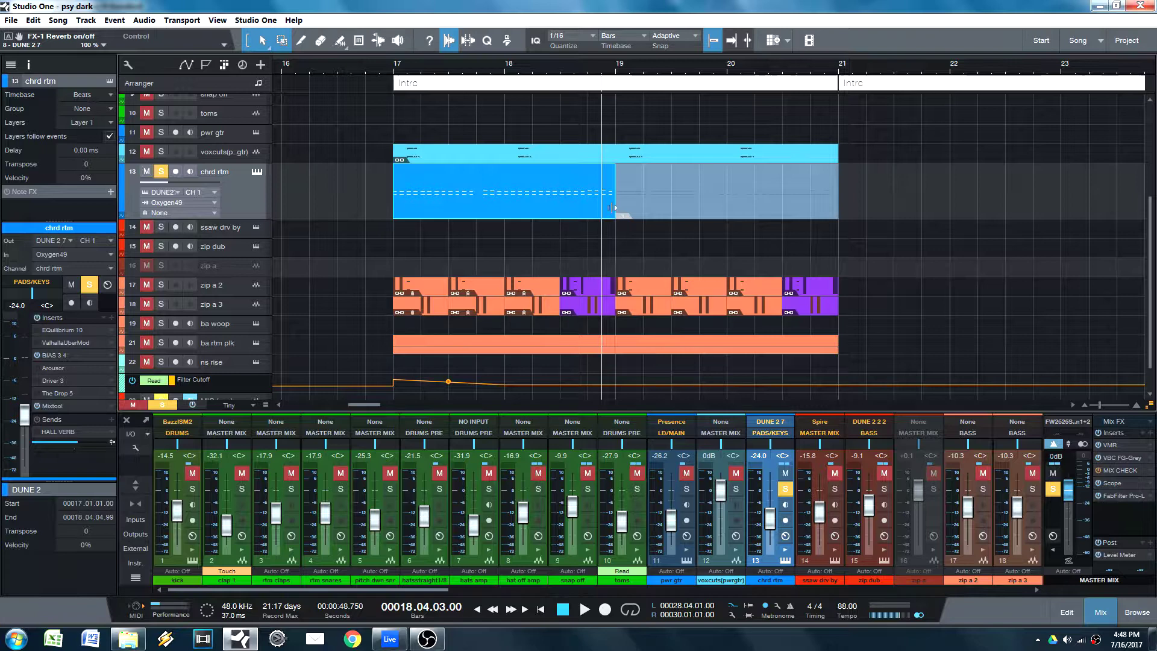
pyautogui.keyDown('shift'); pyautogui.click(646, 210); pyautogui.keyUp('shift')
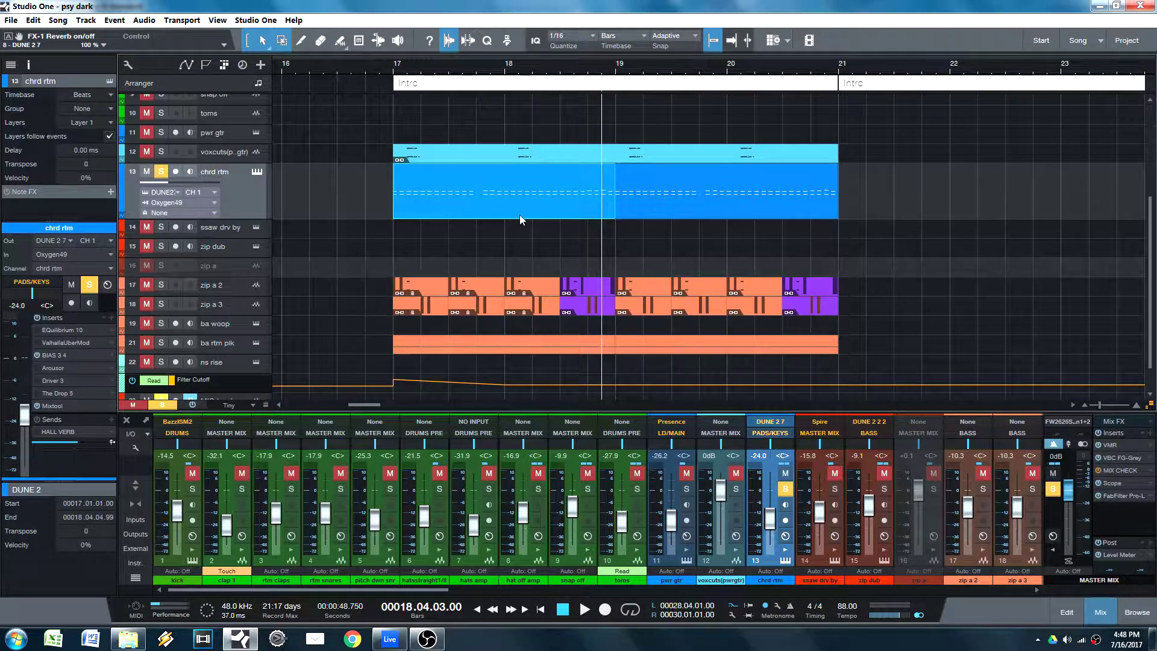
# Transform chrd rtm to audio with Preserve Instrument Track State, Remove Instrument and Auto Tail enabled
pyautogui.rightClick(267, 203)
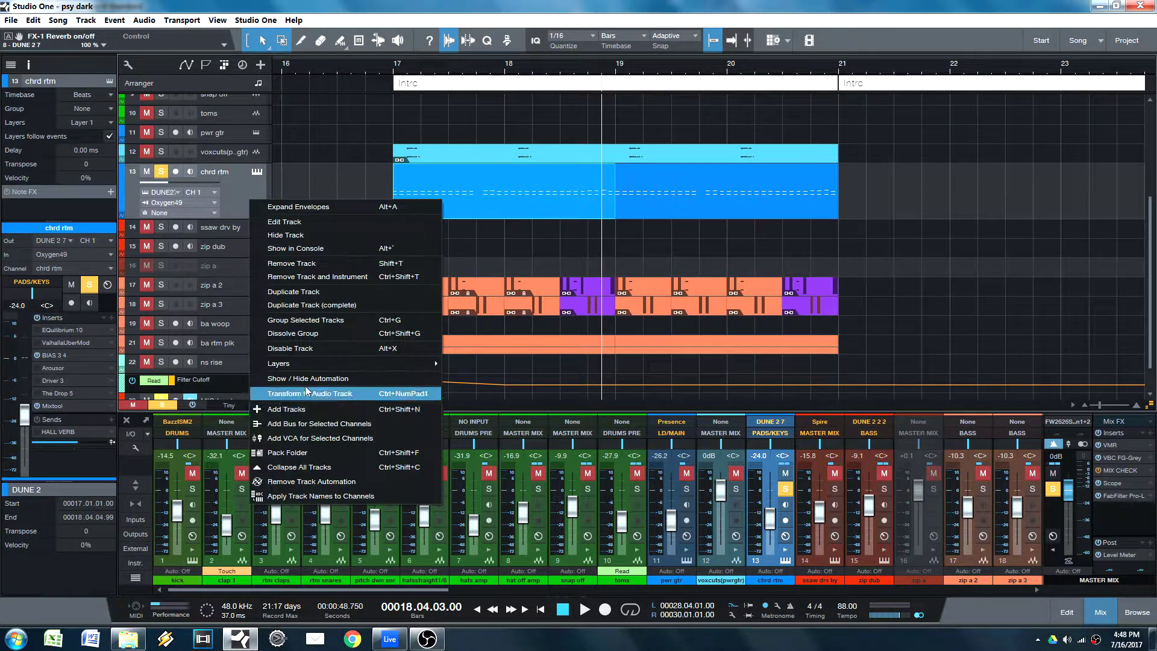
pyautogui.click(312, 393)
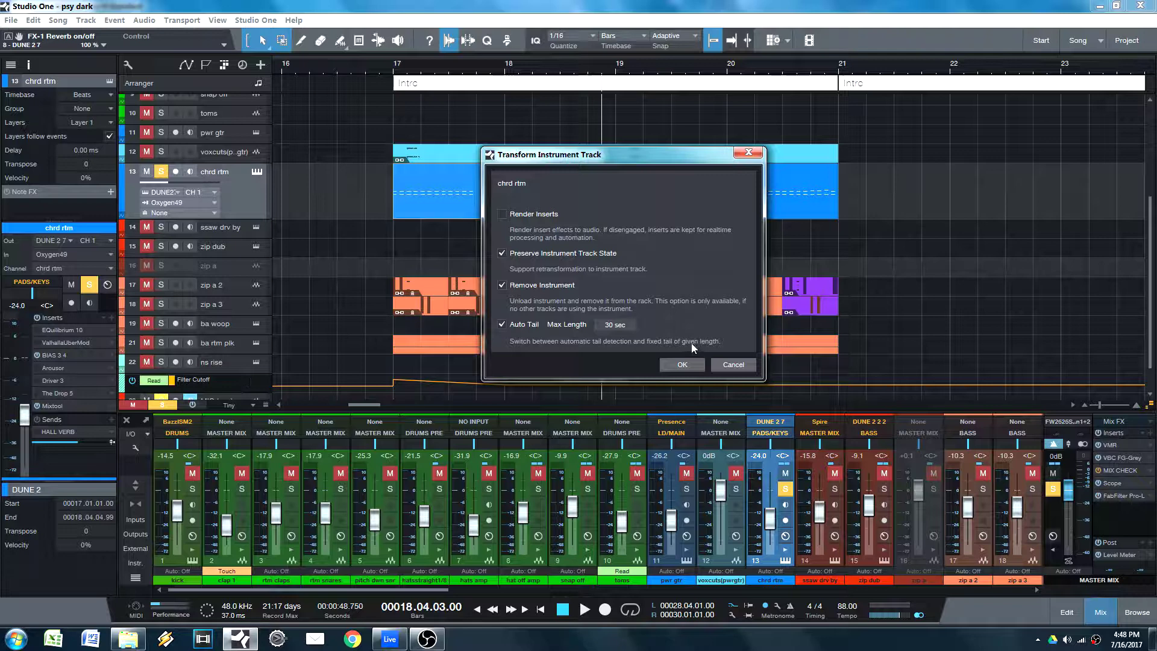
pyautogui.click(682, 364)
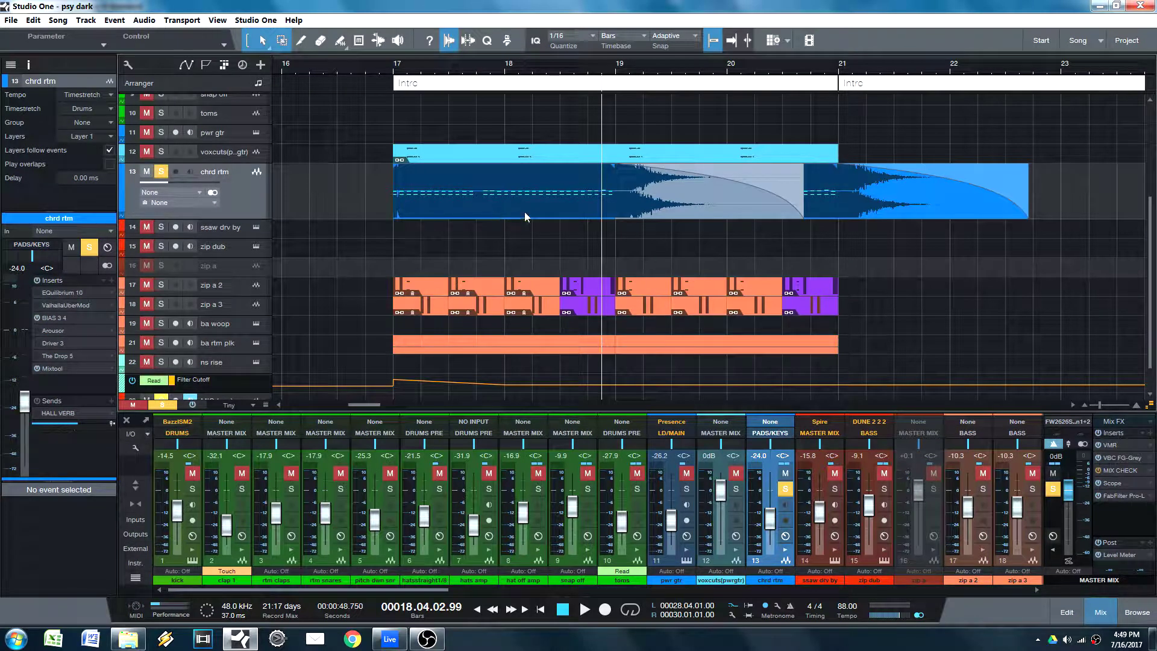
# Open the rendered chrd rtm audio in the editor, try a bend-marker stretch, then undo it
pyautogui.doubleClick(451, 208)
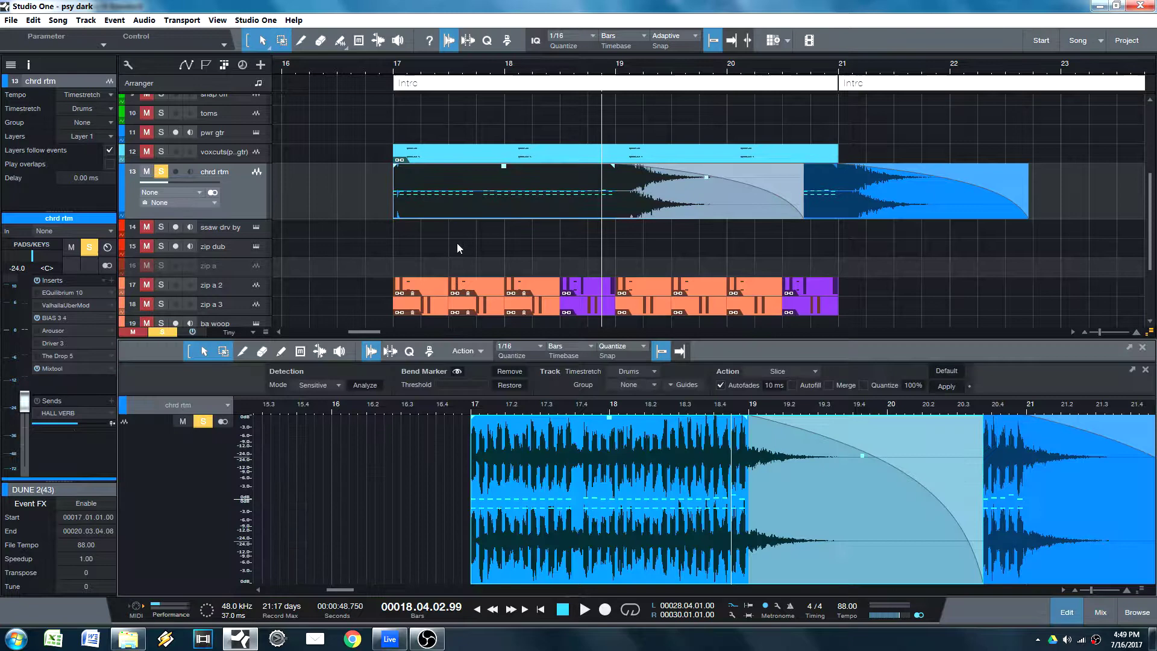
pyautogui.scroll(-2, 594, 412)
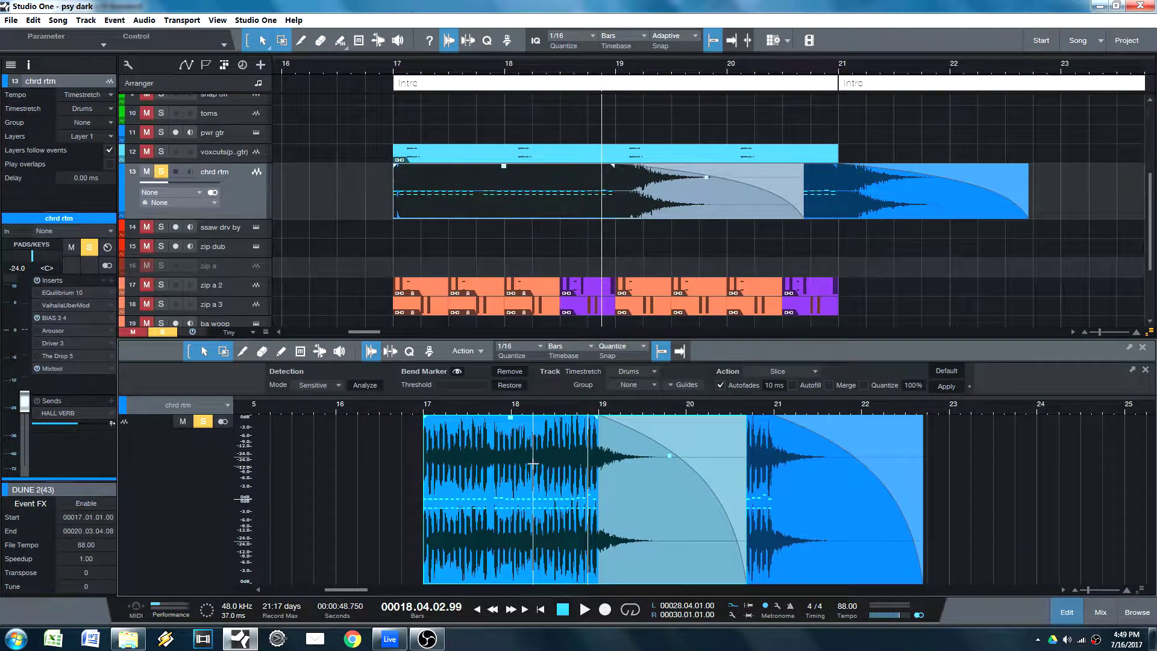
pyautogui.scroll(4, 517, 437)
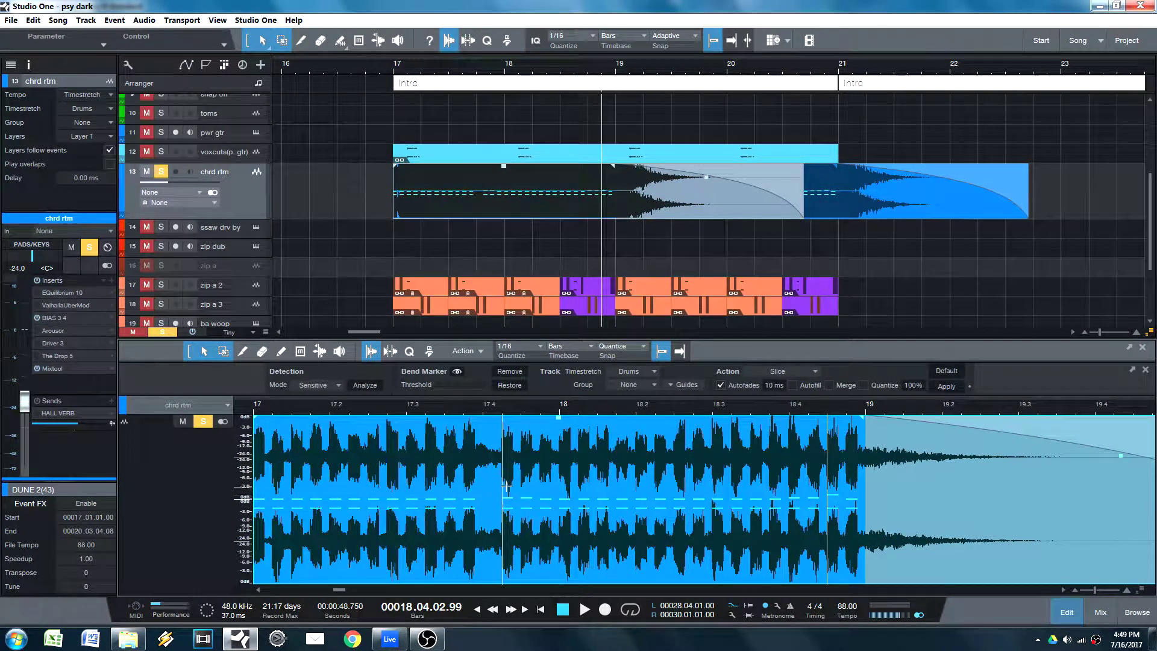
pyautogui.scroll(2, 511, 448)
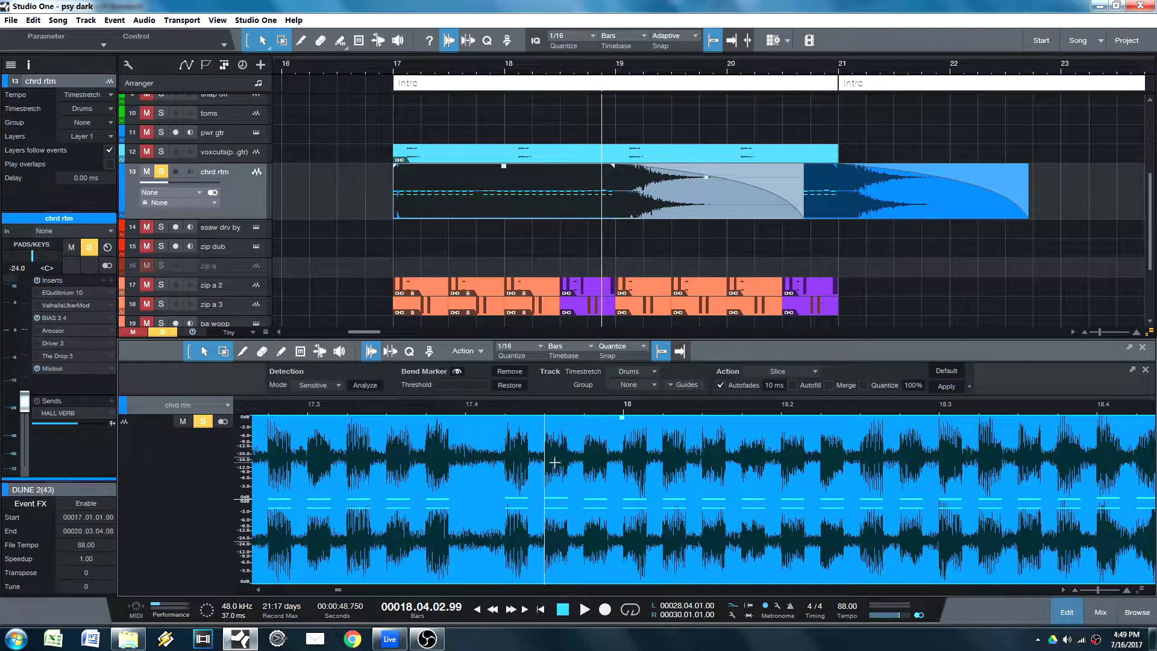
pyautogui.moveTo(508, 426)
pyautogui.mouseDown()
pyautogui.moveTo(465, 451)
pyautogui.moveTo(549, 459)
pyautogui.mouseUp()
pyautogui.hotkey('ctrl', 'z')
pyautogui.click(509, 386)
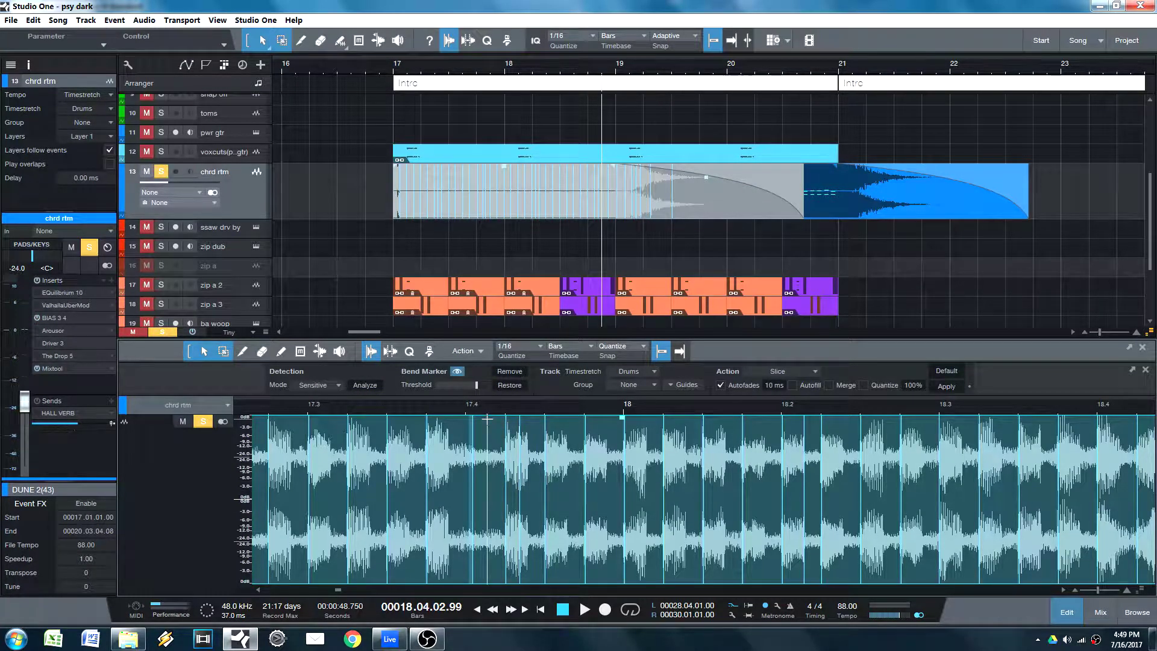
pyautogui.click(488, 418)
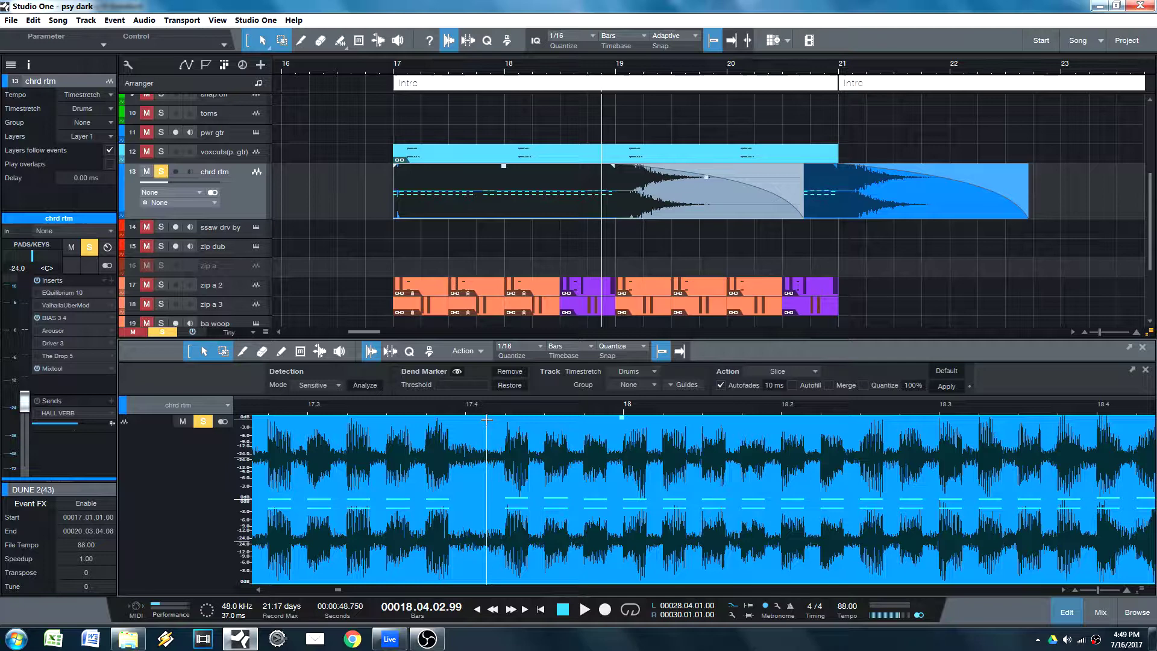
pyautogui.moveTo(488, 418); pyautogui.dragTo(527, 418)
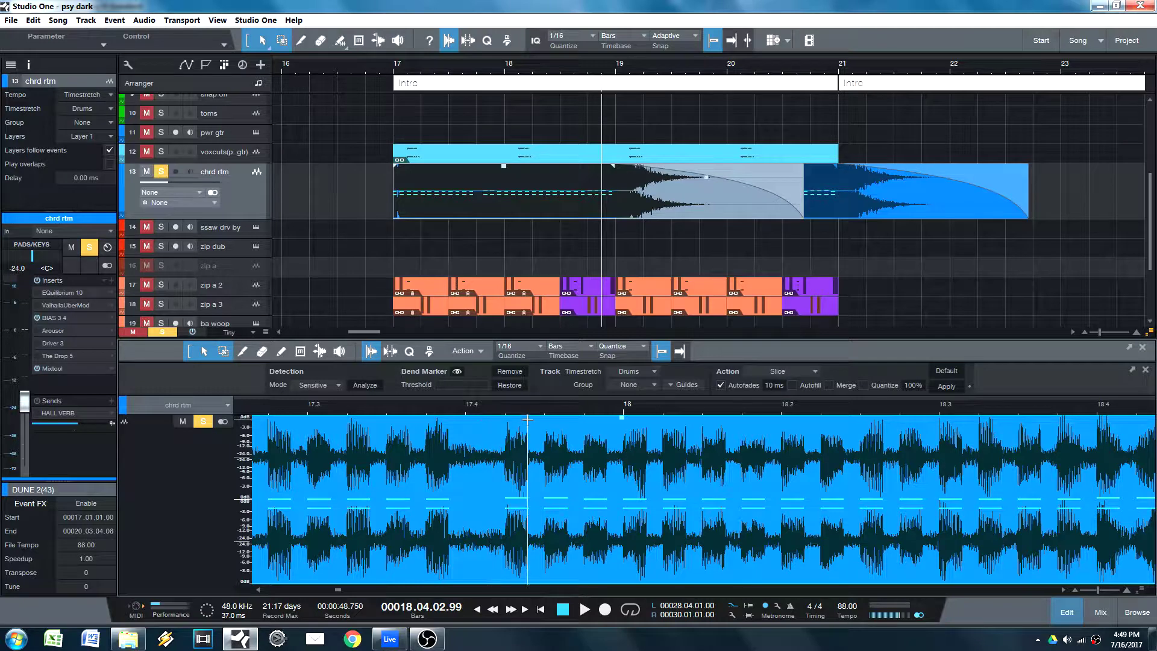
# Return the song position to the rendered event's start at bar 17 and mute the HALL VERB send
pyautogui.click(786, 190)
pyautogui.click(531, 201)
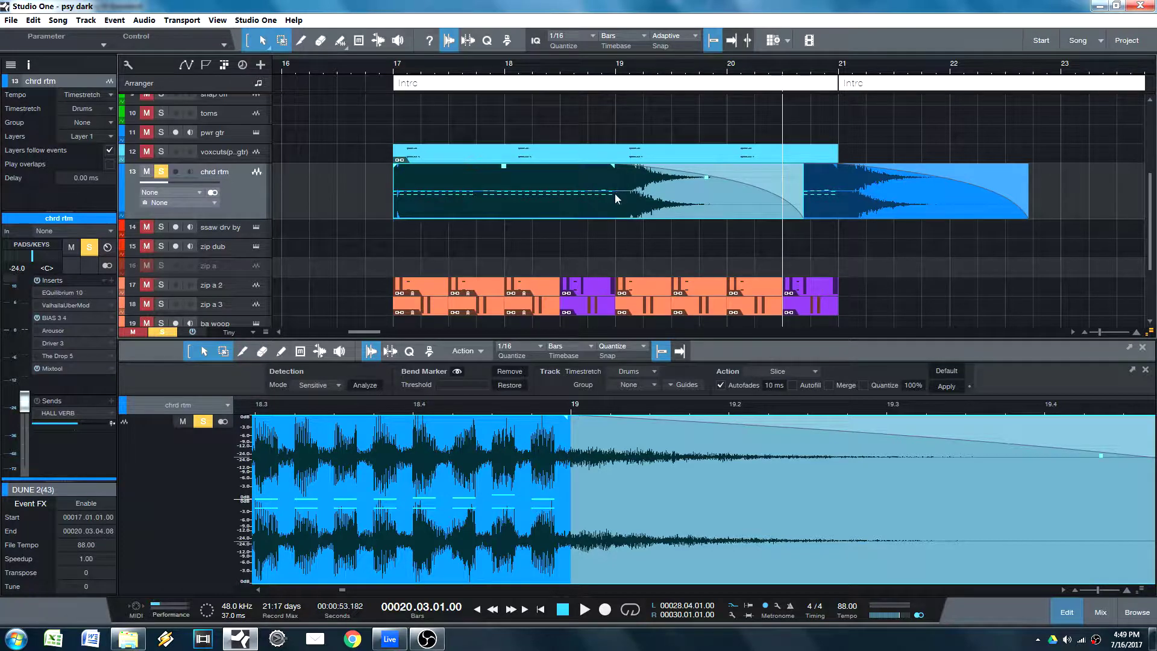
pyautogui.click(493, 197)
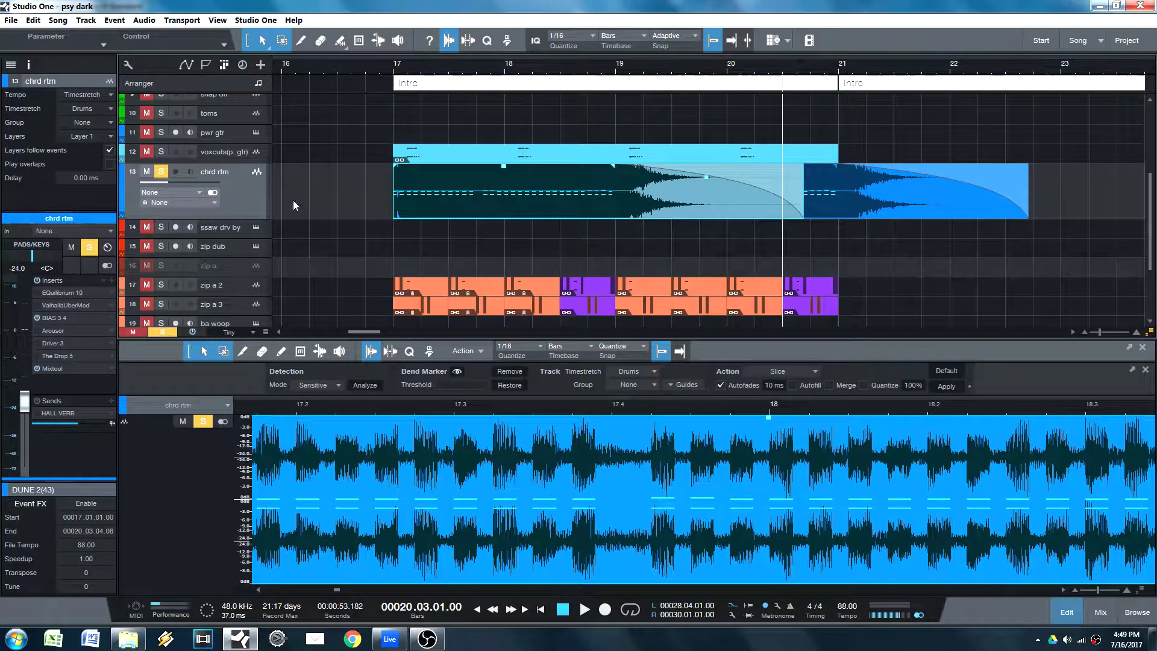
pyautogui.click(449, 217)
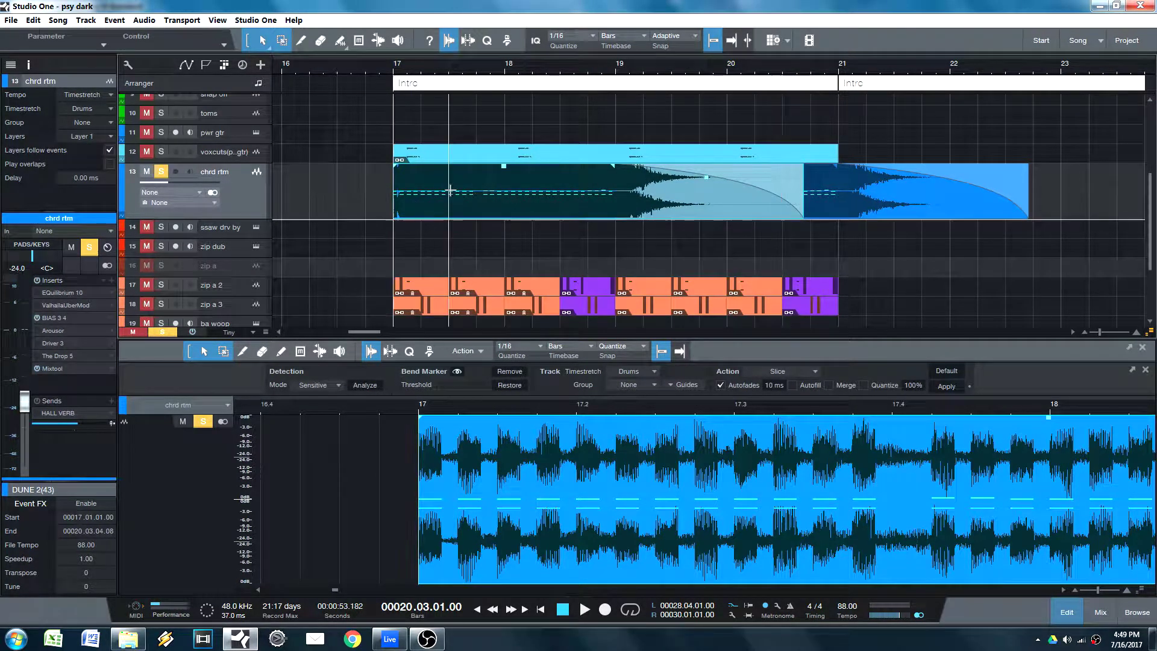
pyautogui.press('l')
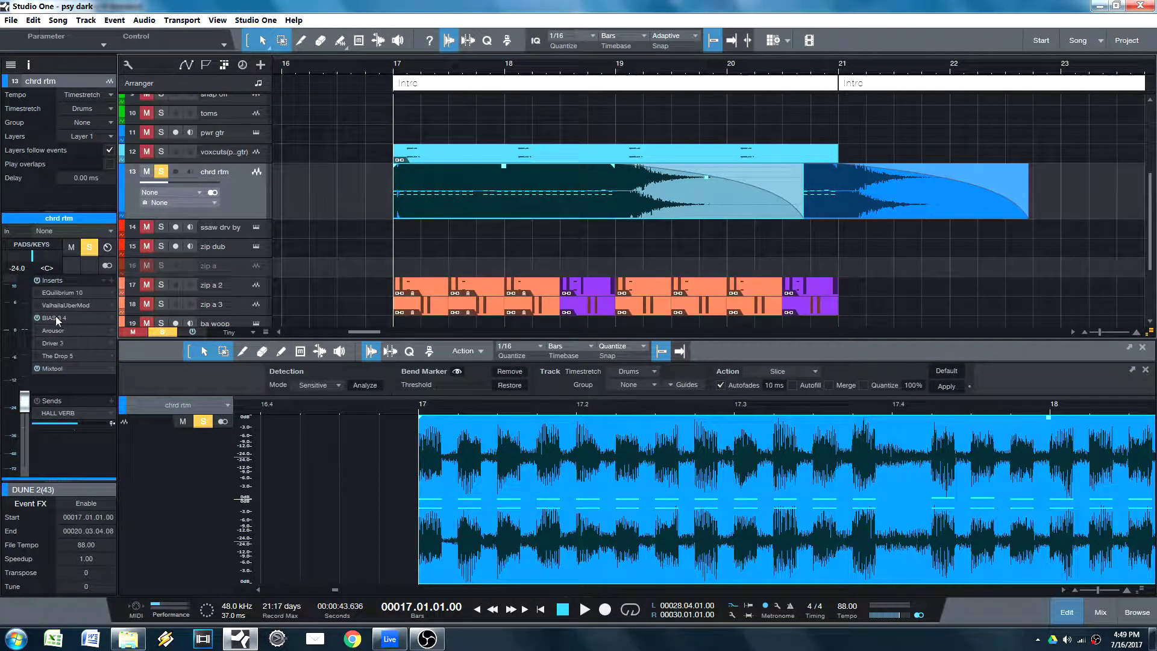
pyautogui.click(38, 415)
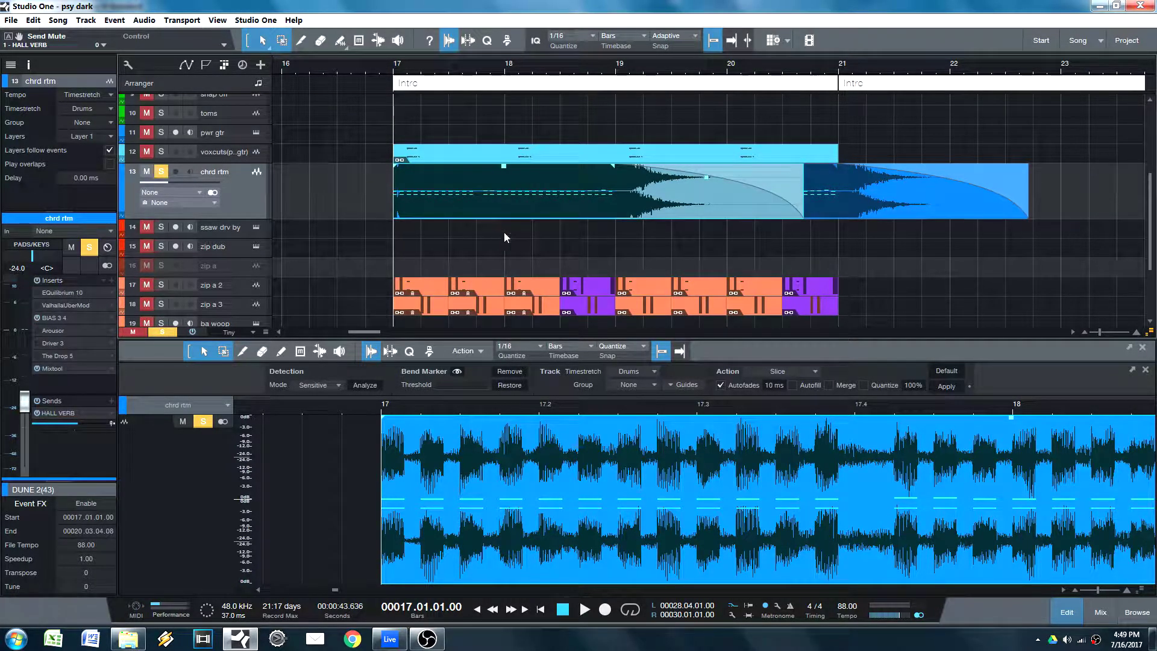
# Start playback of the rendered chrd rtm audio at bar 17, leaving the track options unchanged
pyautogui.rightClick(259, 186)
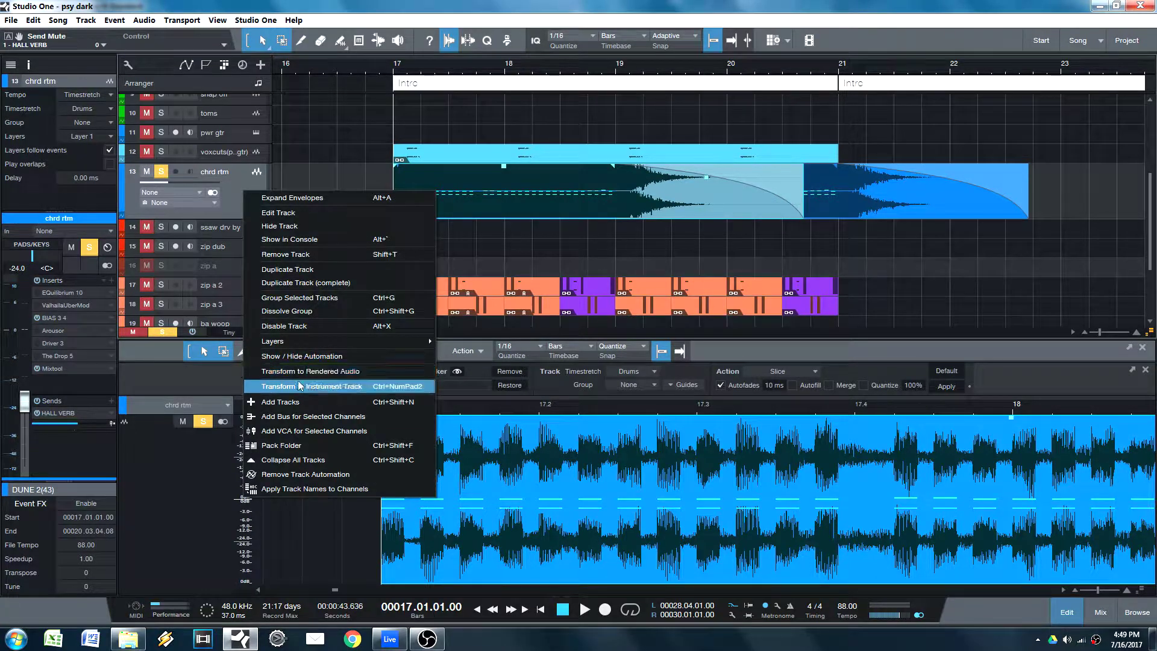
pyautogui.click(299, 361)
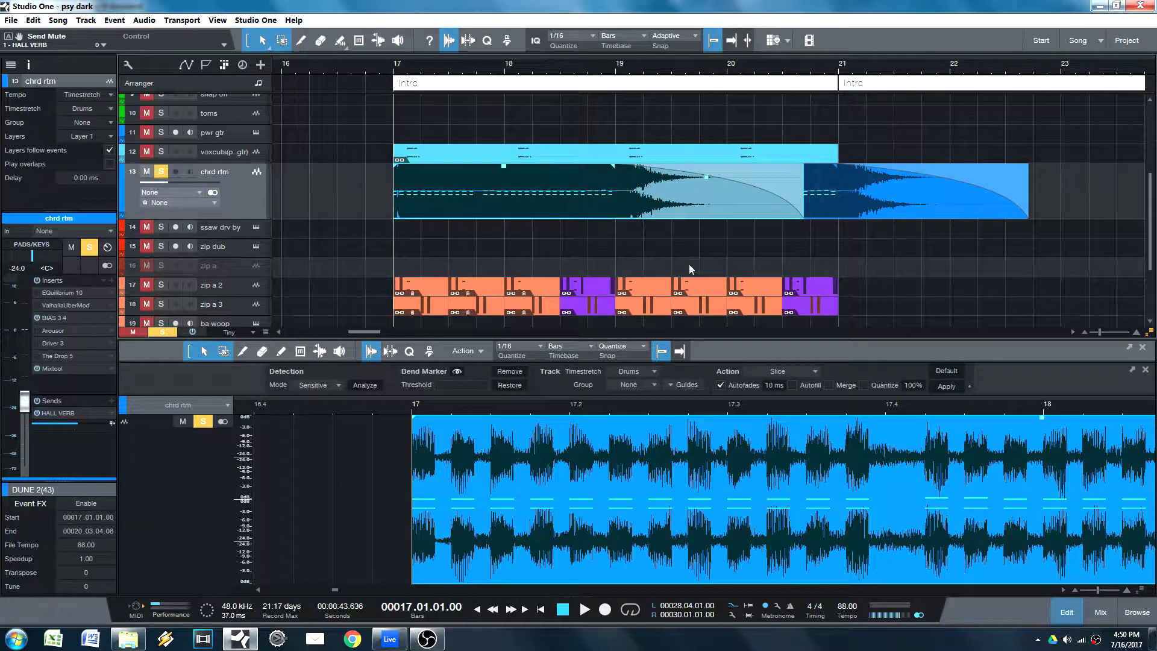
pyautogui.press('space')
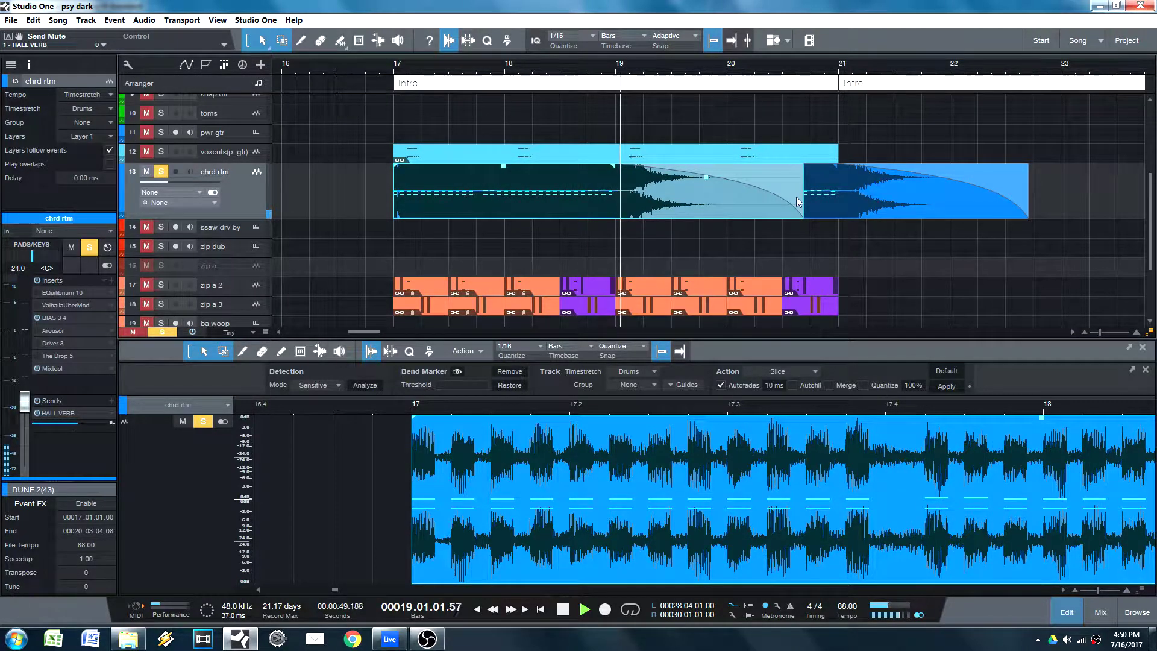
# Stop playback, returning the song position to bar 17
pyautogui.click(848, 205)
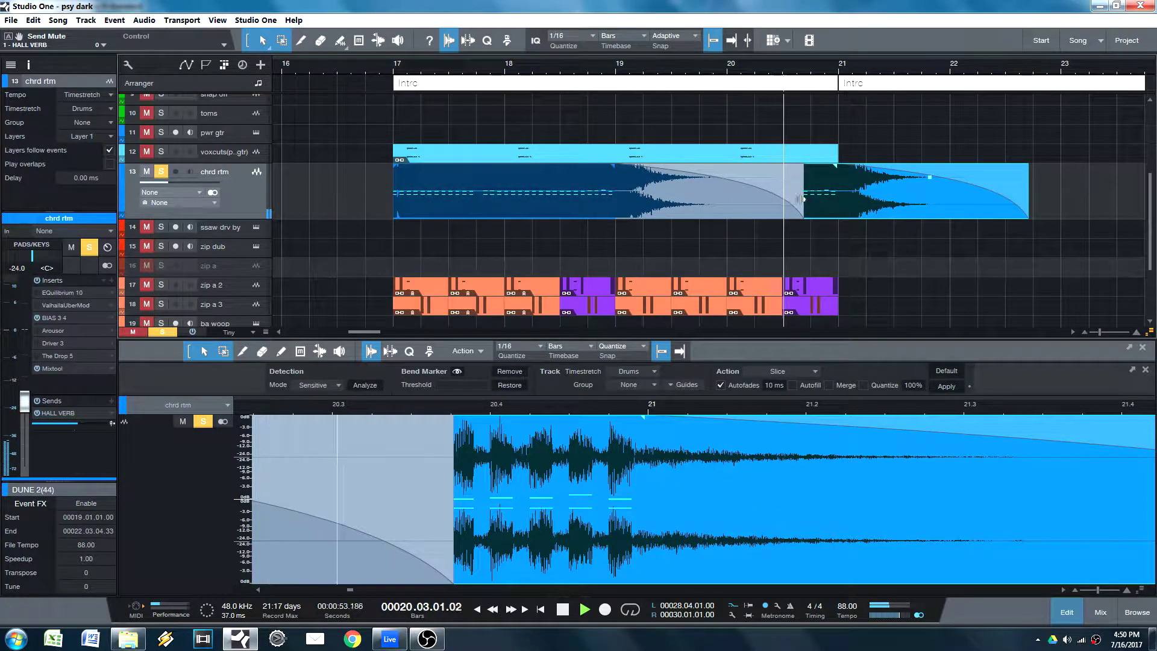
pyautogui.click(674, 204)
pyautogui.press('space')
# Trial-trim the first rendered event to 18.04.03.00, then undo so its reverb tail reaches bar 20.6
pyautogui.click(837, 208)
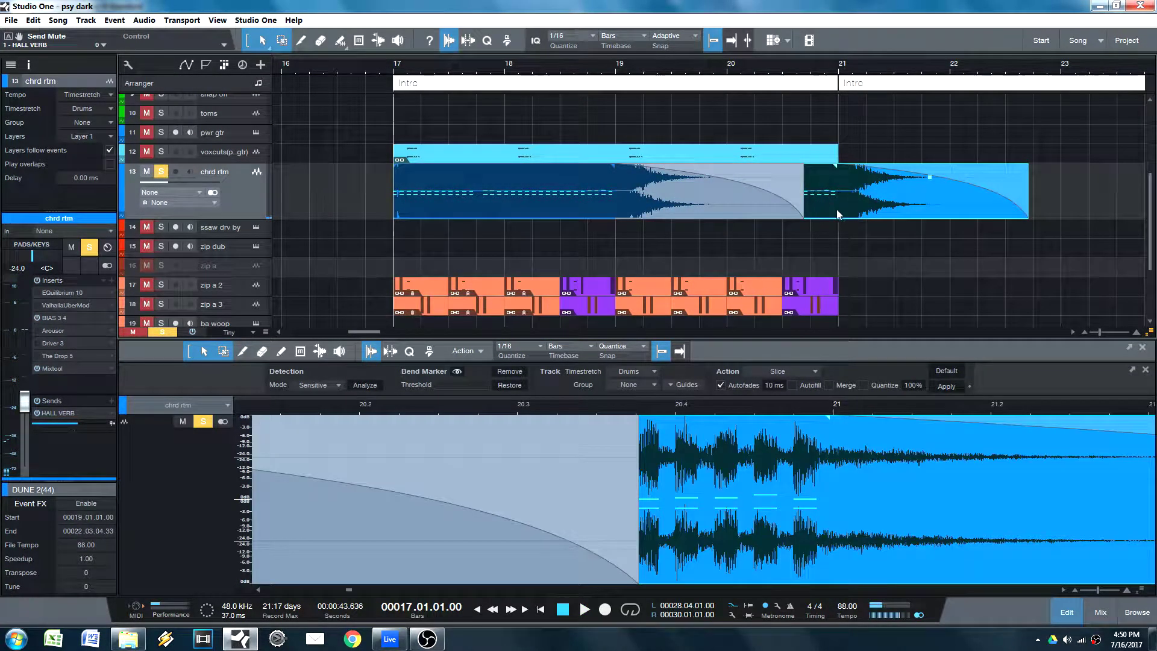
pyautogui.click(740, 206)
pyautogui.moveTo(805, 202); pyautogui.dragTo(604, 205)
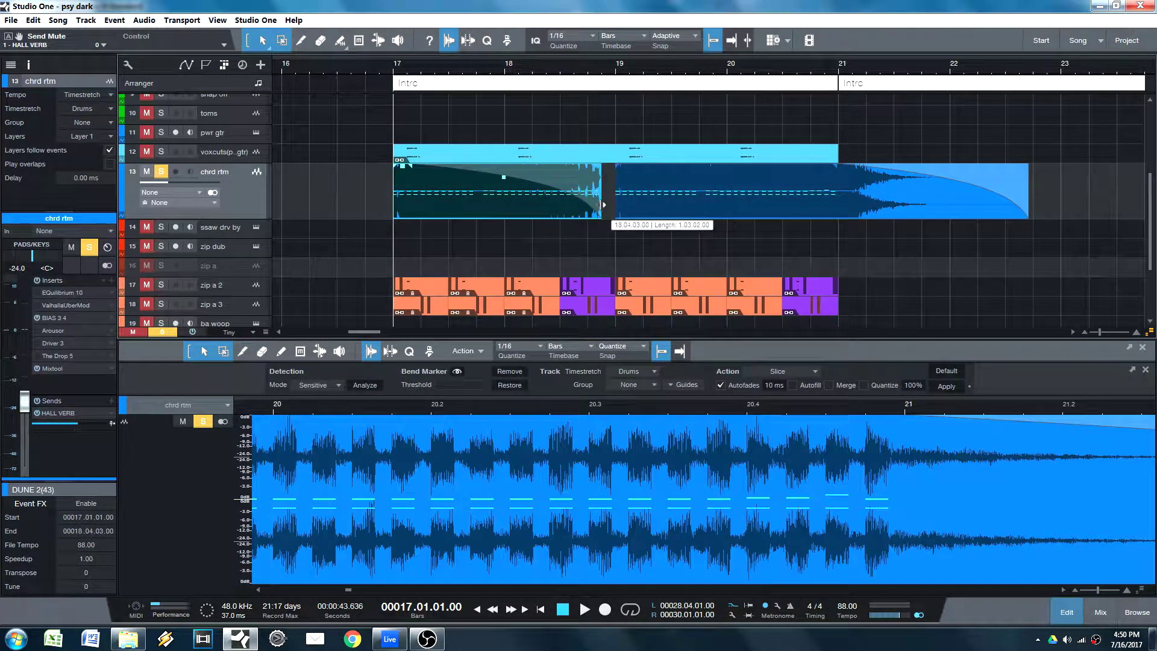
pyautogui.hotkey('ctrl', 'z')
pyautogui.click(841, 197)
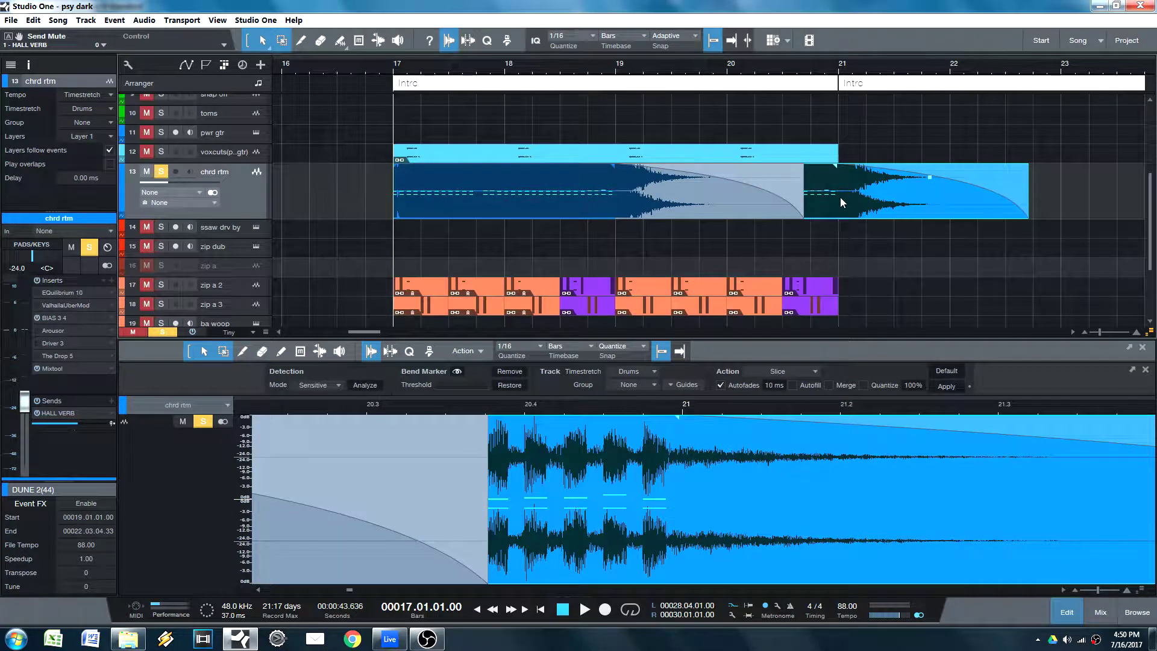
pyautogui.click(699, 199)
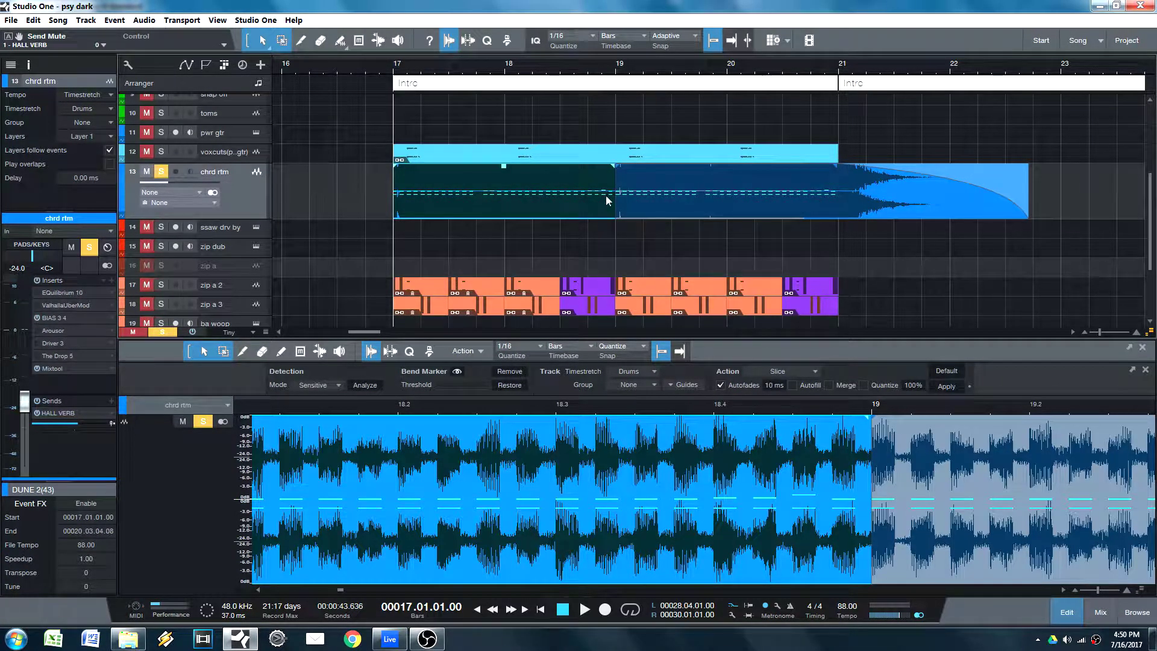
pyautogui.click(674, 205)
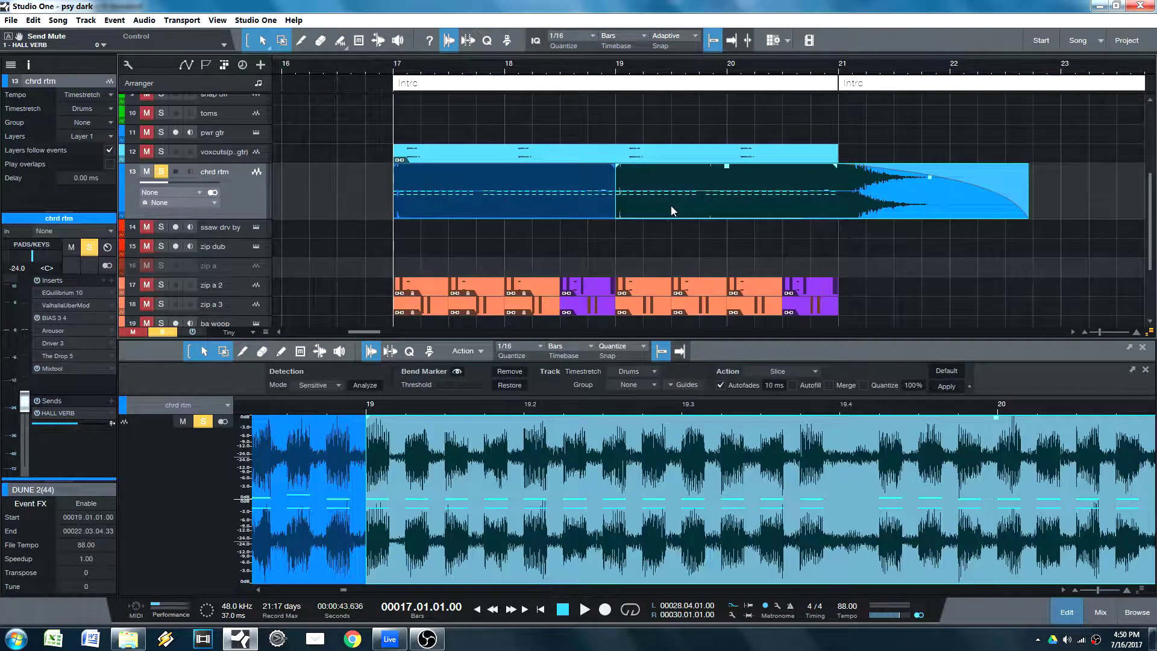
pyautogui.click(587, 201)
pyautogui.click(673, 206)
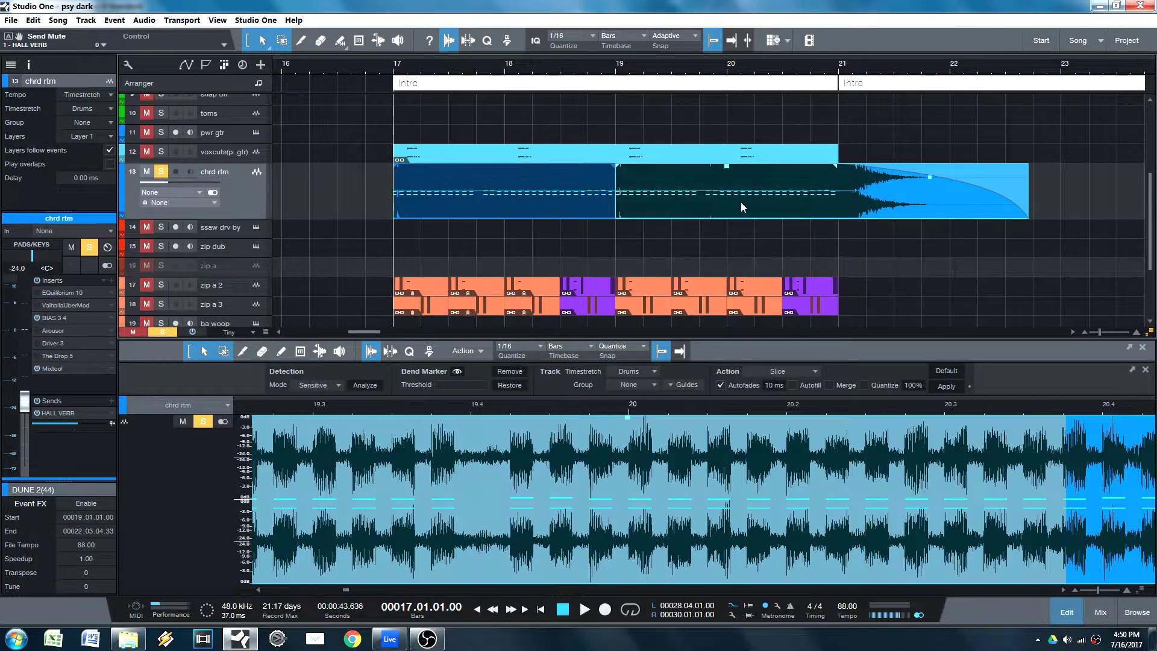
pyautogui.hotkey('ctrl', 'z')
pyautogui.click(543, 207)
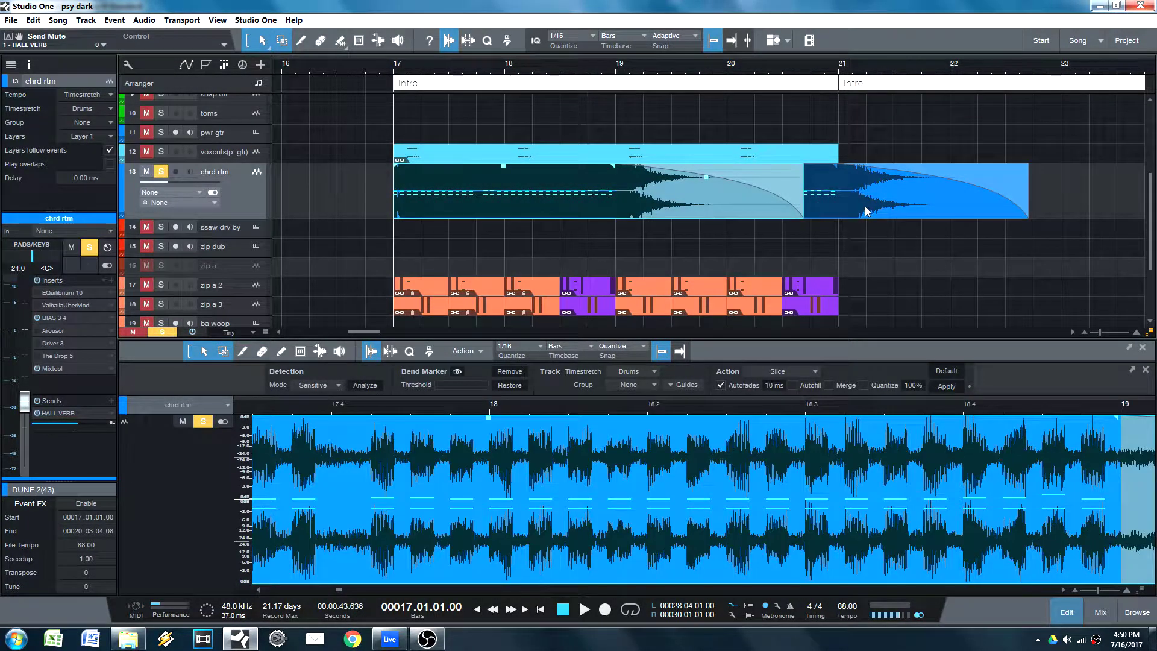
pyautogui.click(865, 207)
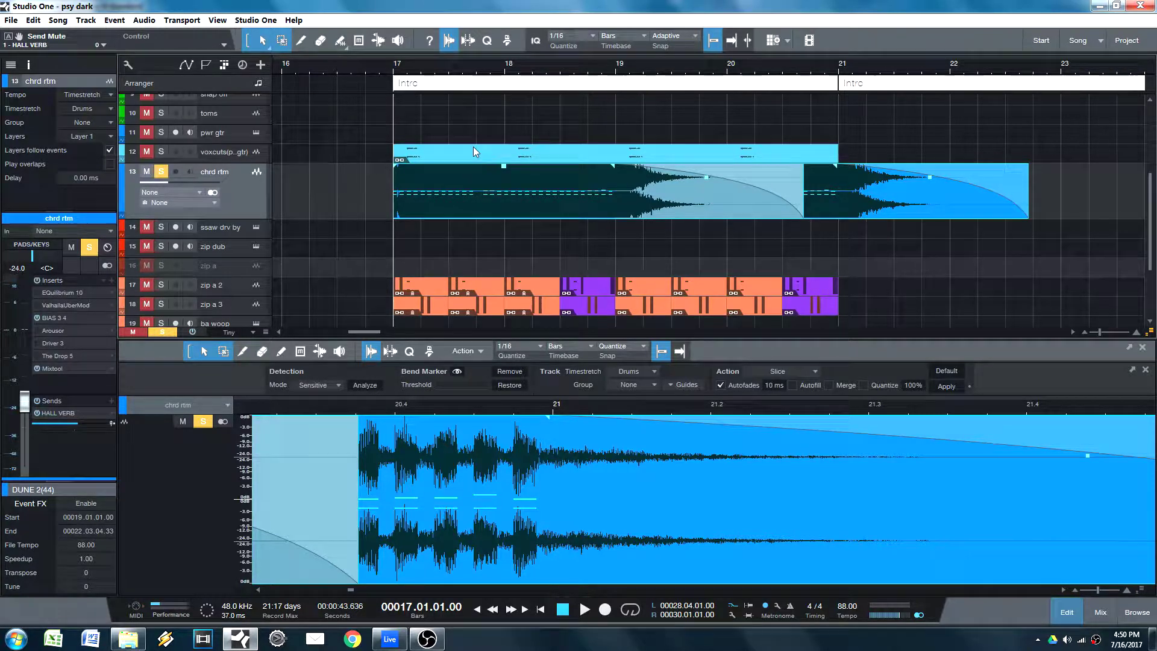
# Convert chrd rtm back to its Dune 2 instrument track and check the restored MIDI events at bars 17–21
pyautogui.click(445, 185)
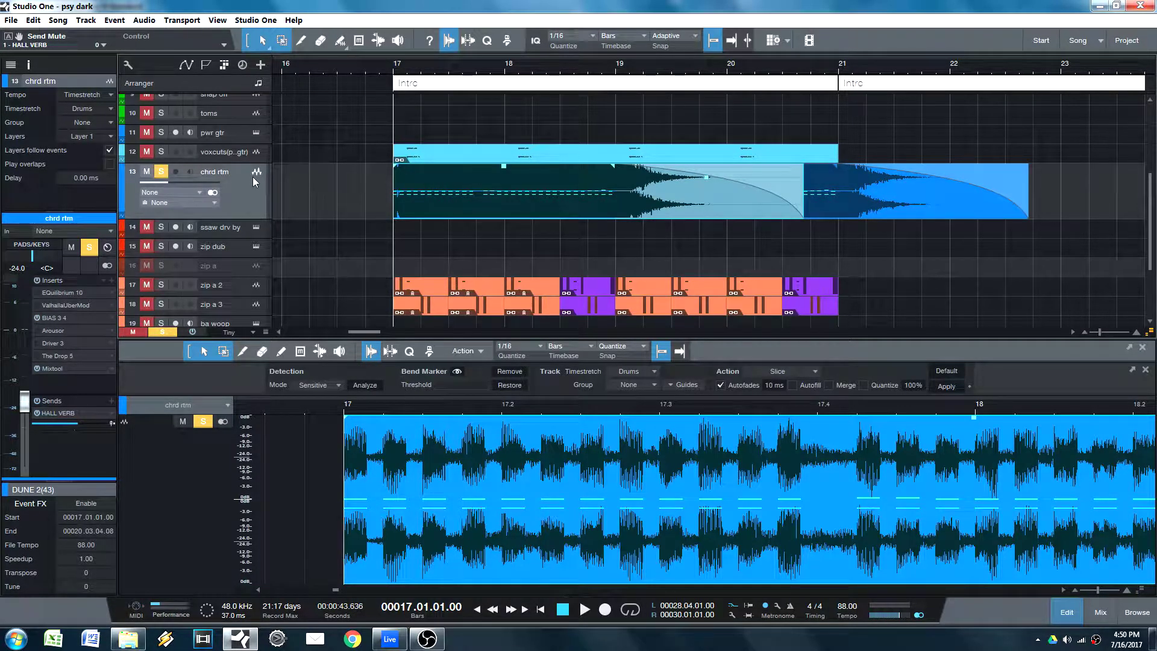
pyautogui.rightClick(247, 201)
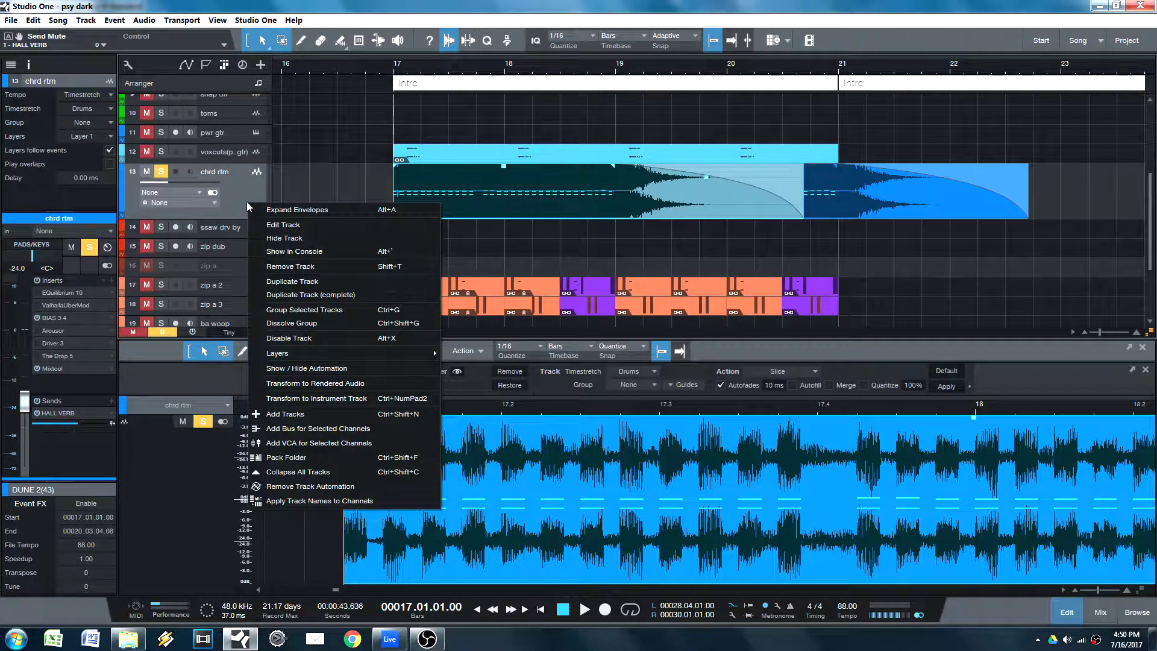
pyautogui.click(337, 399)
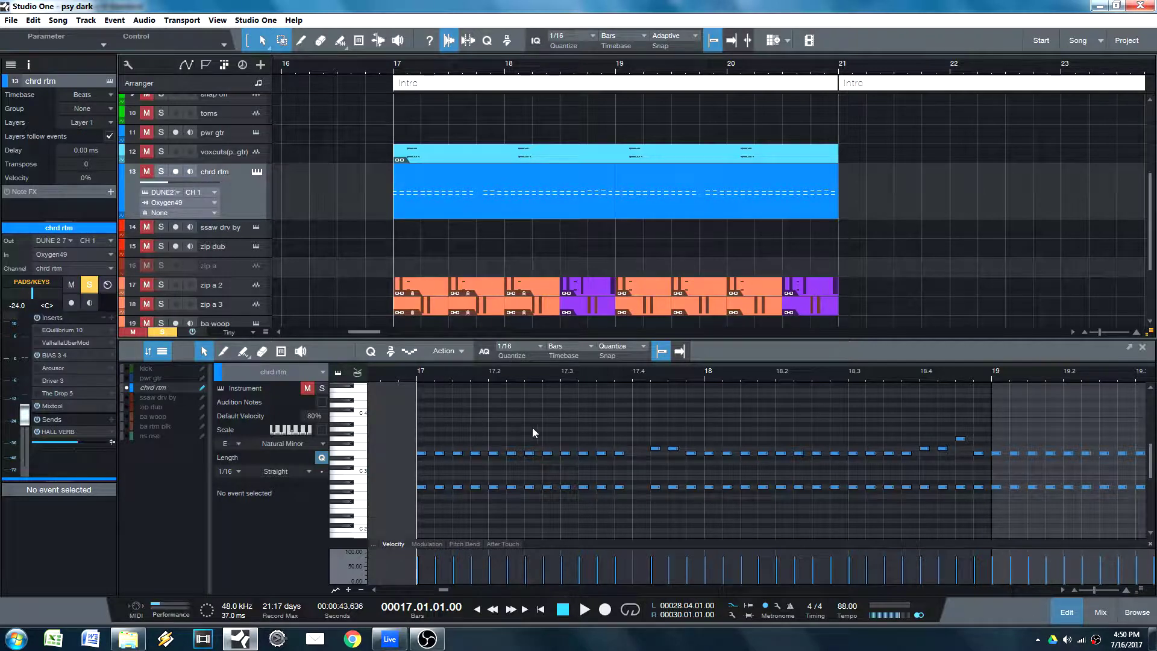
pyautogui.click(535, 217)
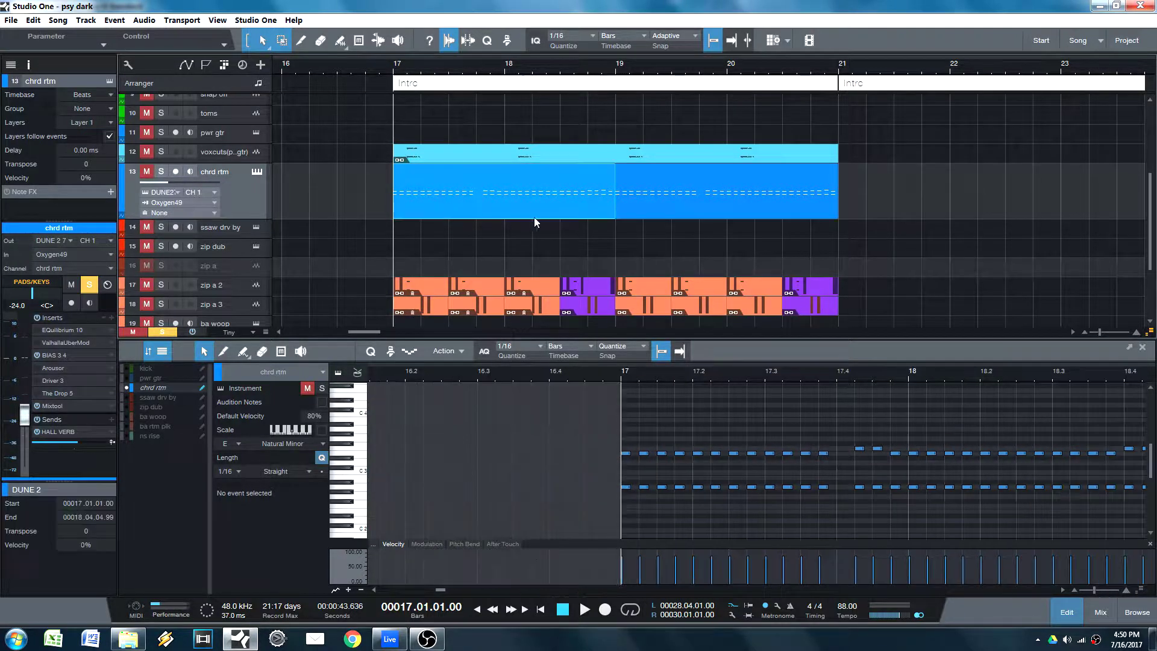
pyautogui.press('Right')
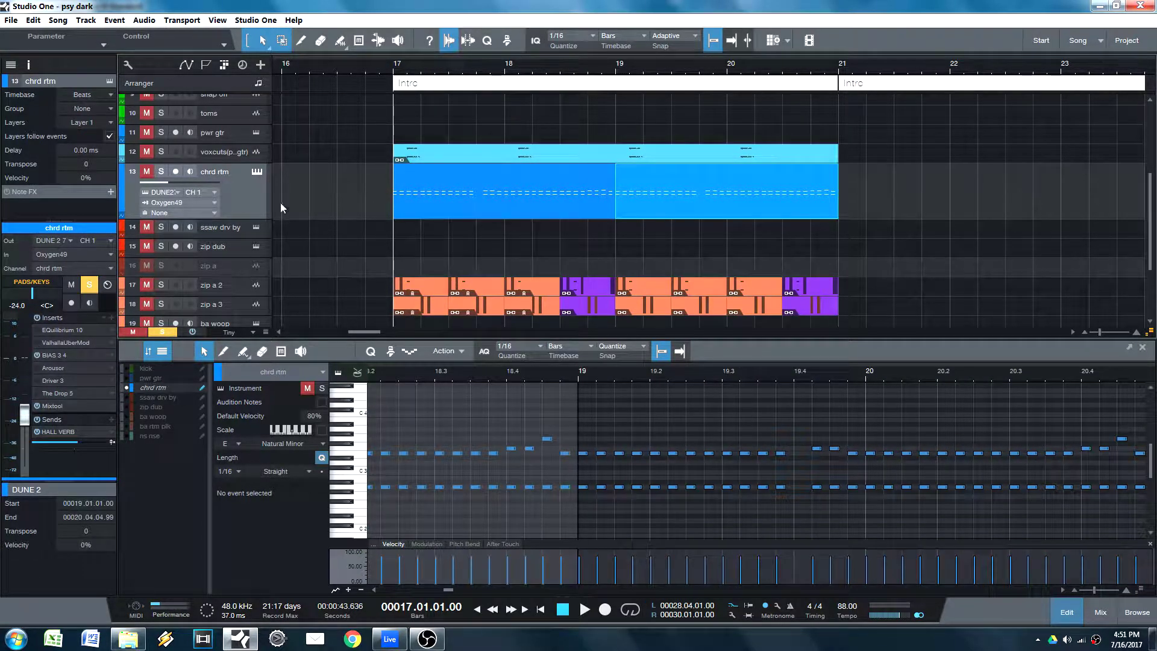
# Re-render chrd rtm to audio with Render Inserts, Preserve State, Remove Instrument and Auto Tail enabled
pyautogui.rightClick(251, 198)
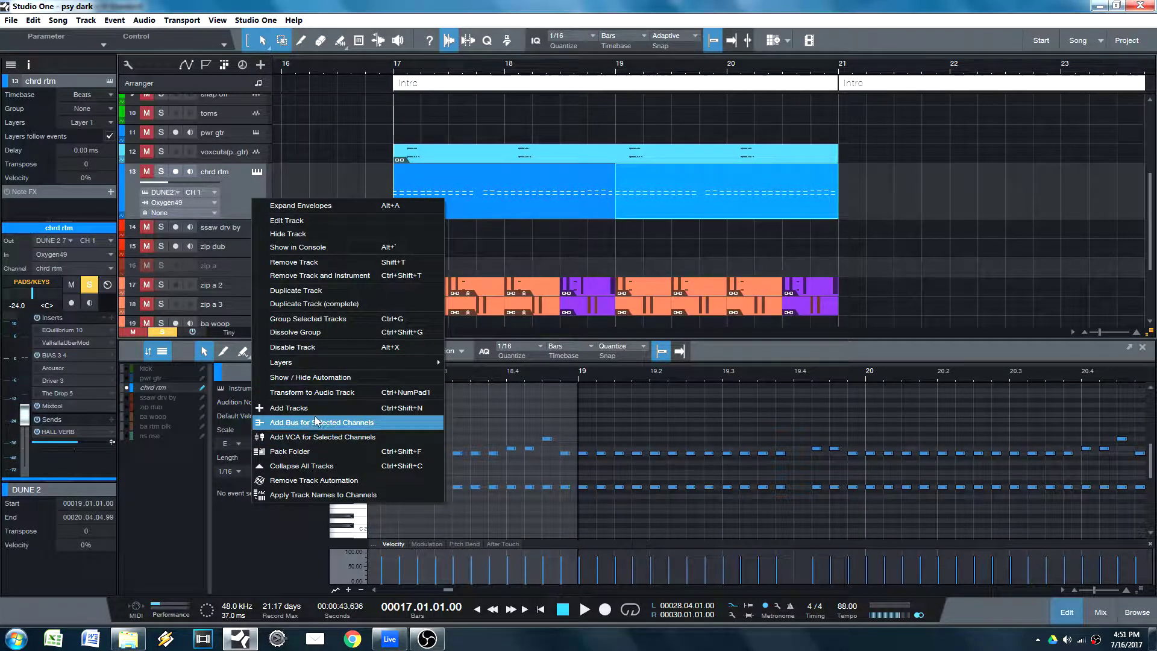
pyautogui.click(306, 392)
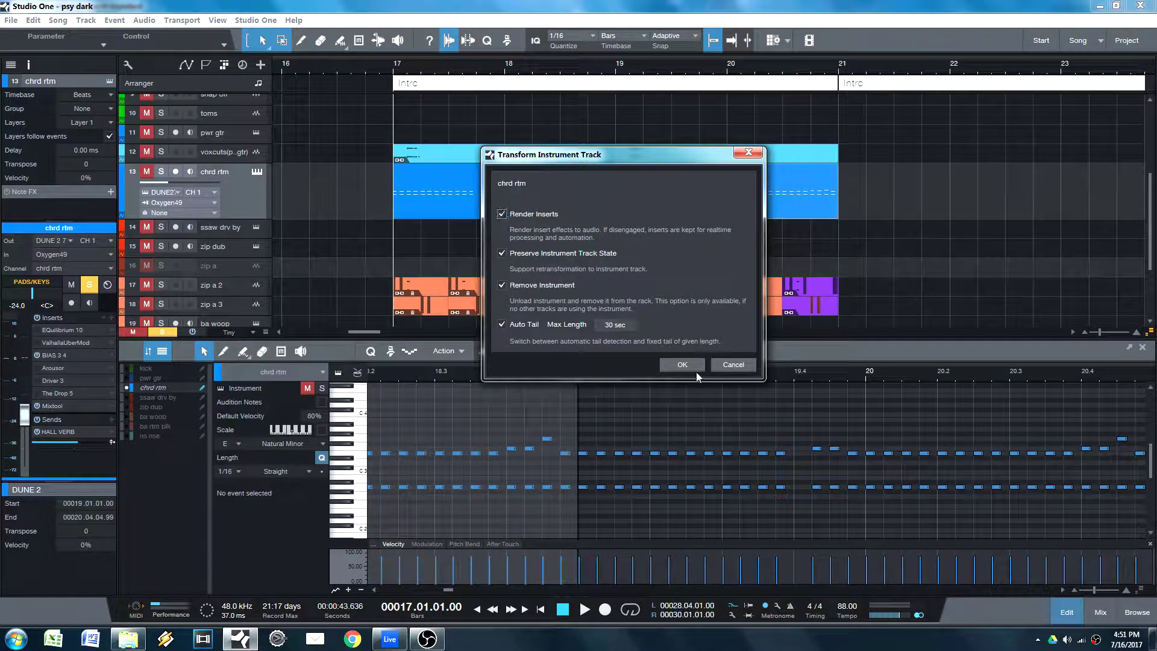
pyautogui.click(693, 368)
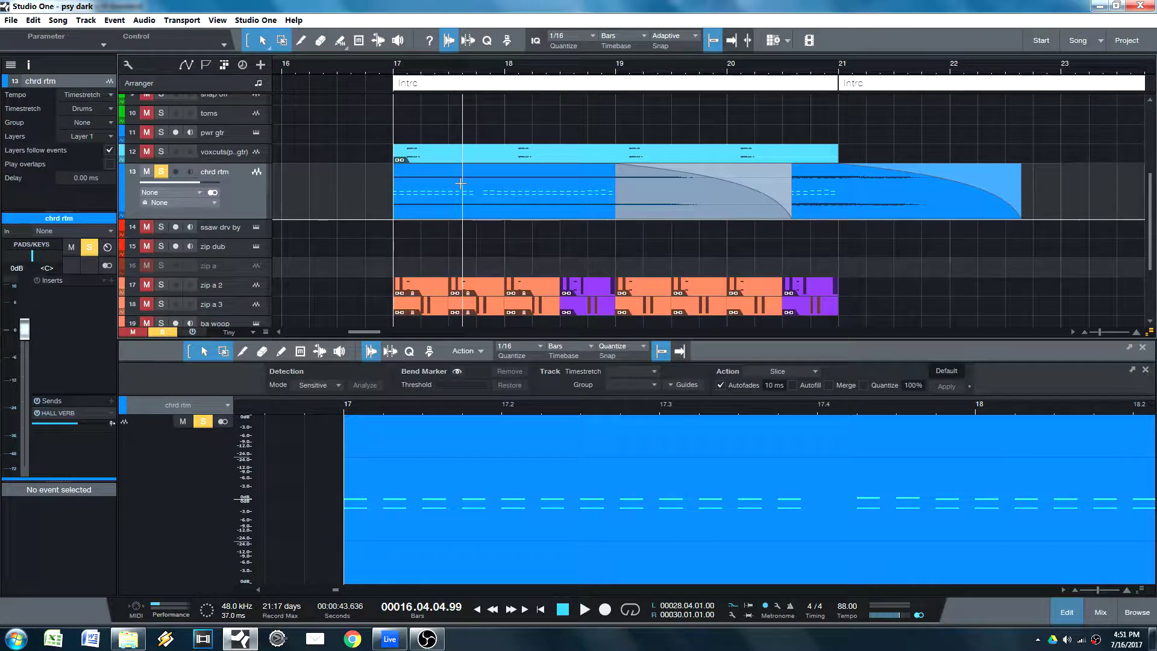
# Transform the chrd rtm audio track back into its DUNE 2.7 instrument track
pyautogui.rightClick(246, 197)
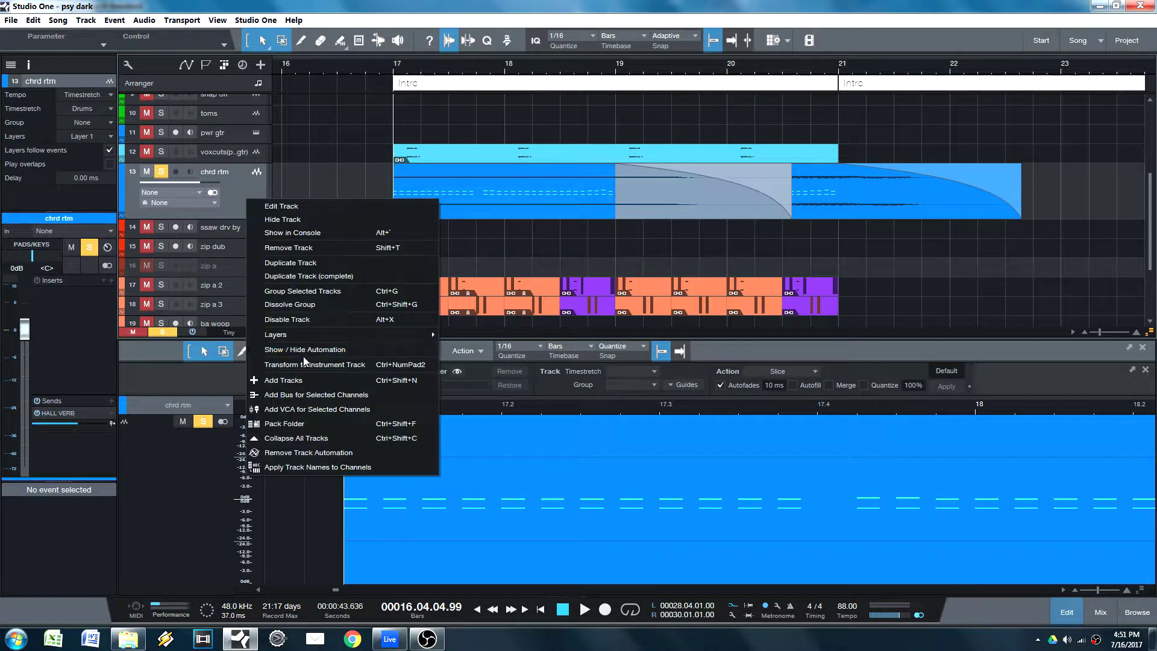
pyautogui.click(304, 365)
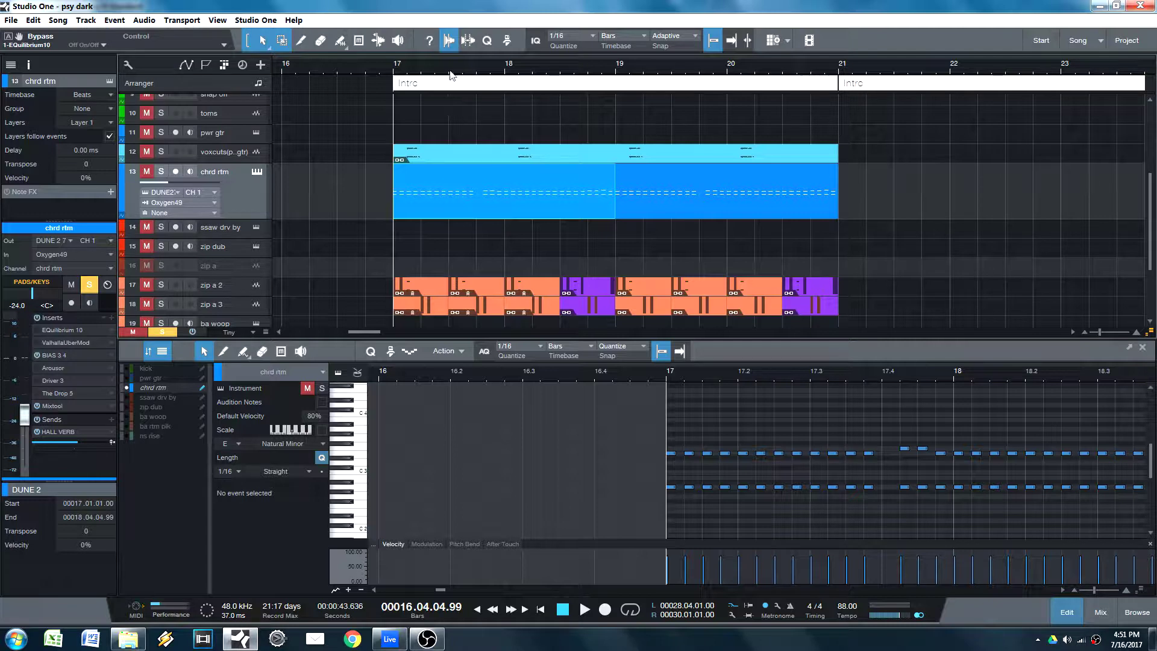
# Zoom the arrangement out horizontally to show bars 13–49 around the chrd rtm track
pyautogui.scroll(-2, 443, 150)
pyautogui.scroll(1, 436, 209)
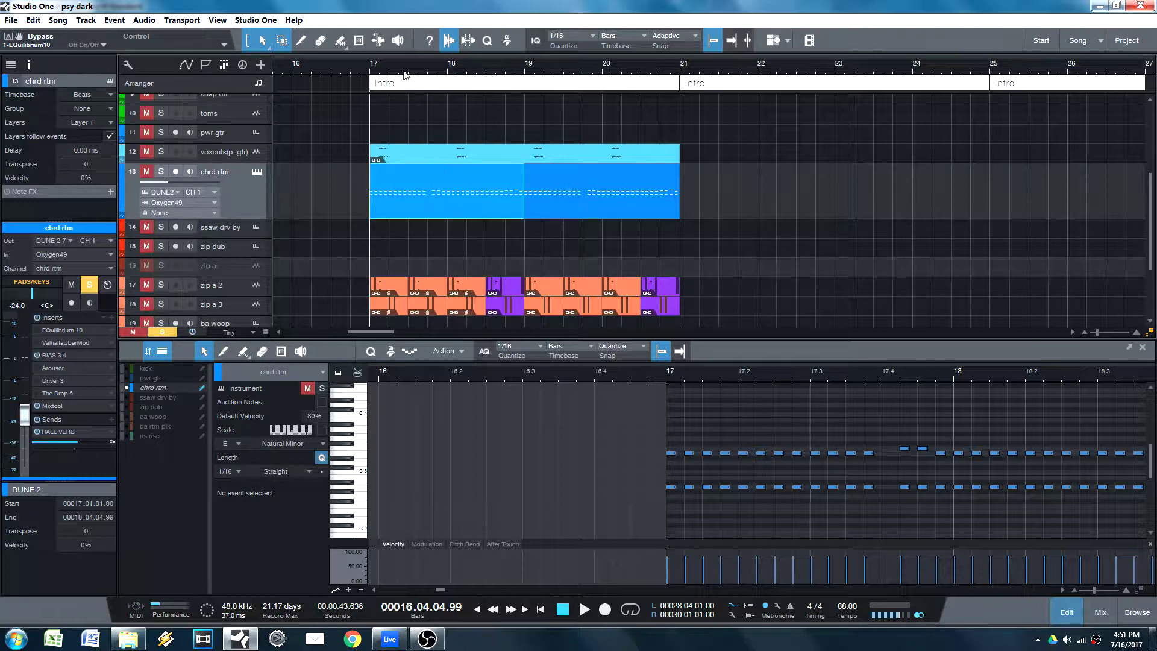
pyautogui.press('w')
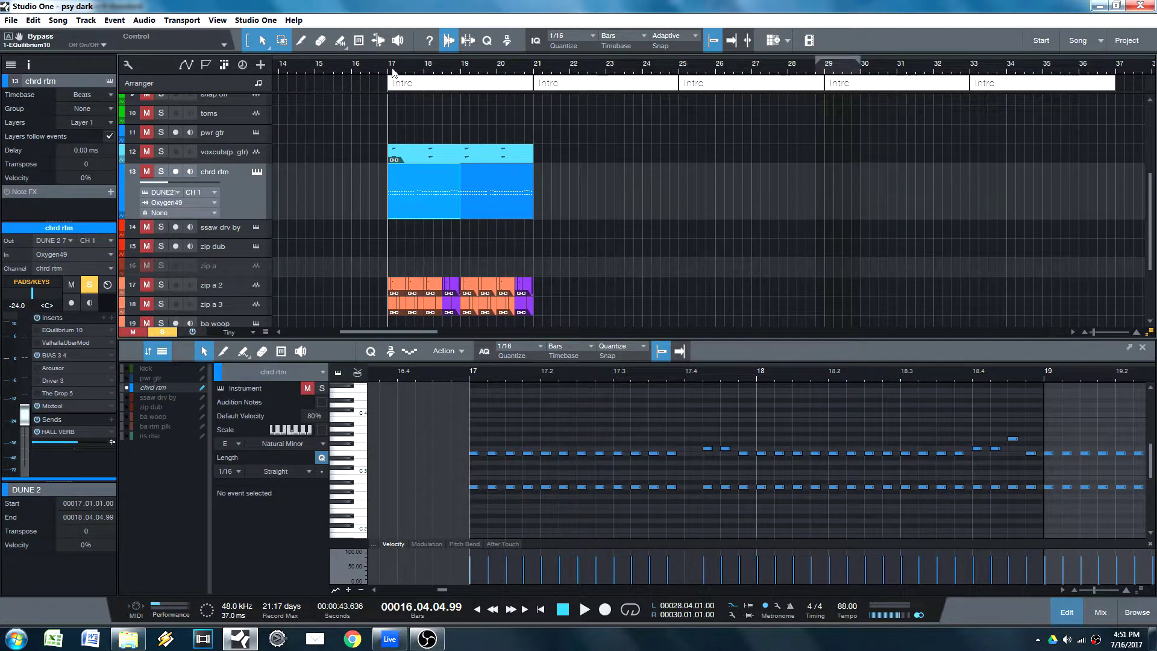
pyautogui.press('w')
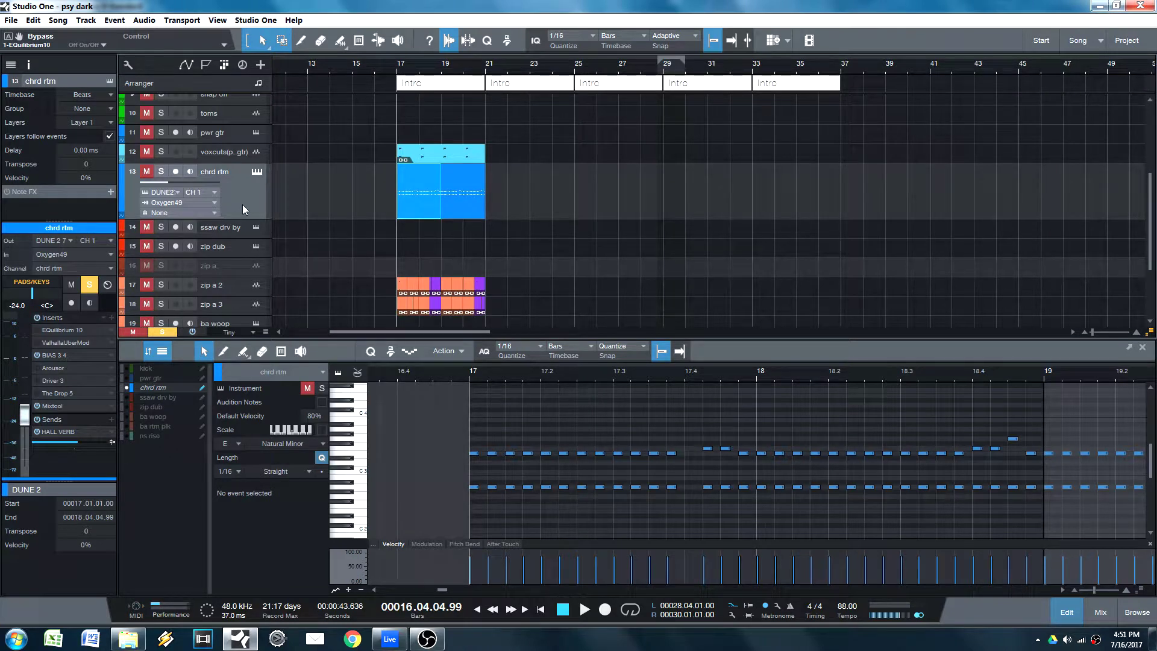